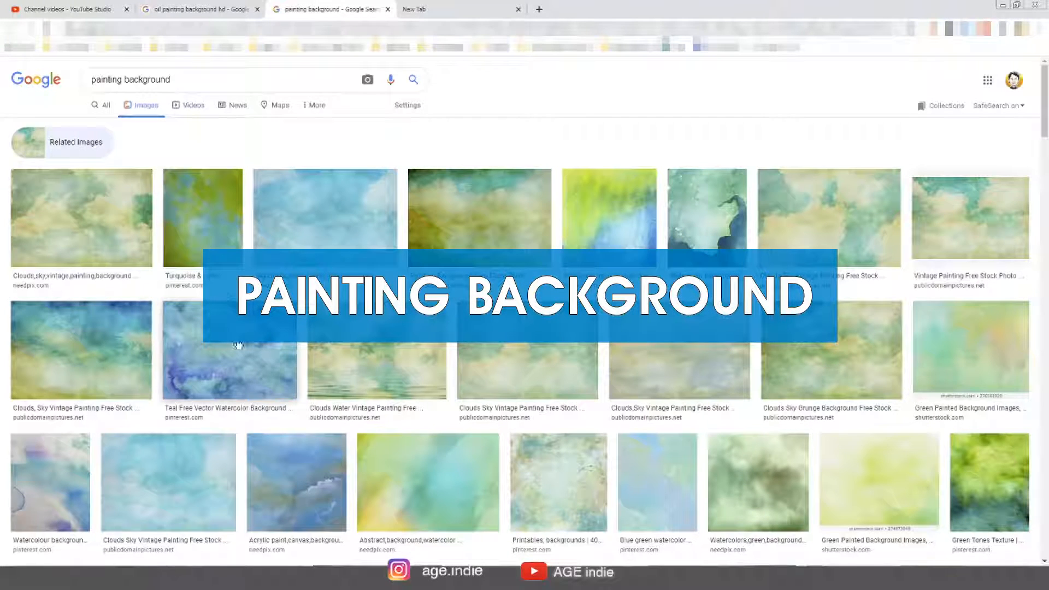
# Browse the painting background image search results for a suitable background
pyautogui.scroll(-20, 262, 378)
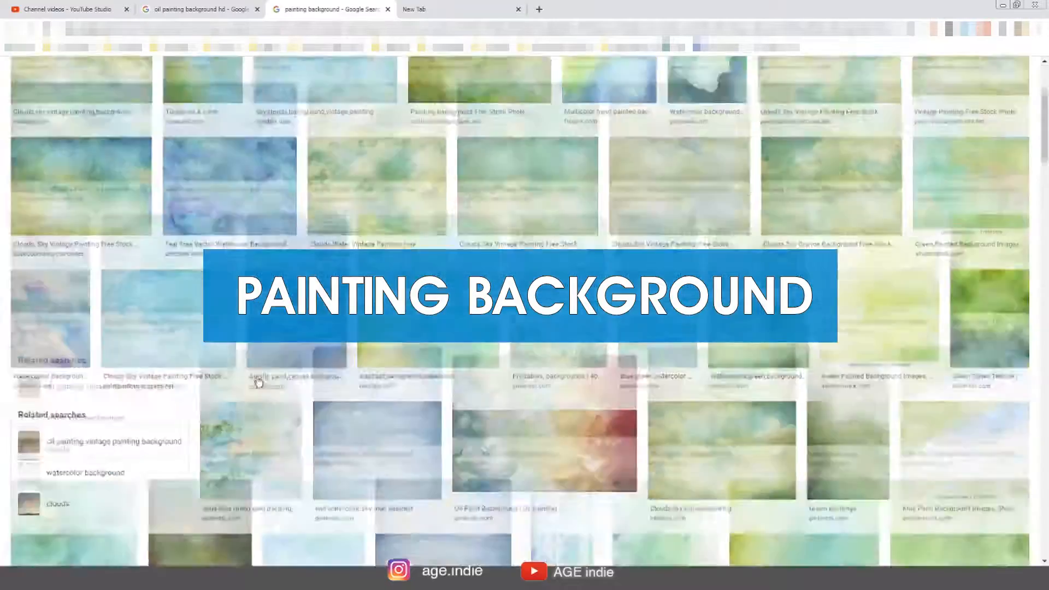
pyautogui.scroll(-20, 248, 381)
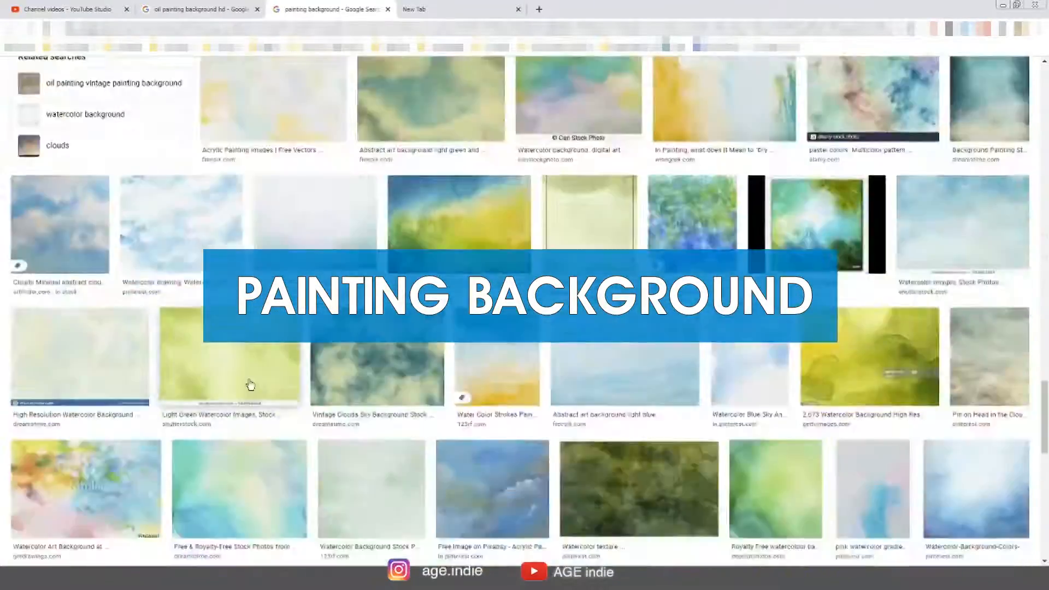
pyautogui.scroll(-20, 247, 387)
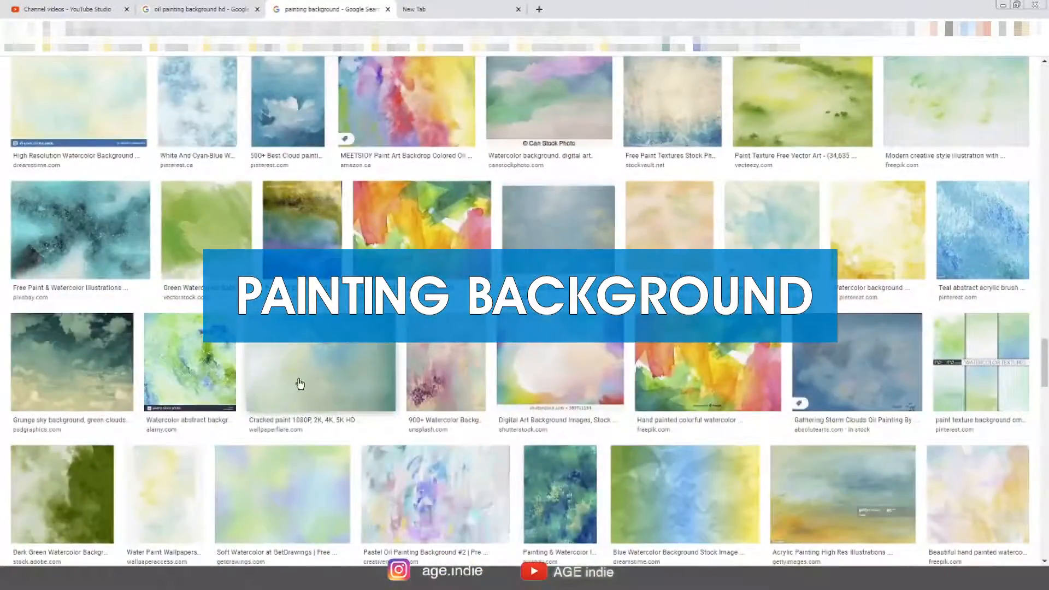
pyautogui.scroll(-20, 284, 382)
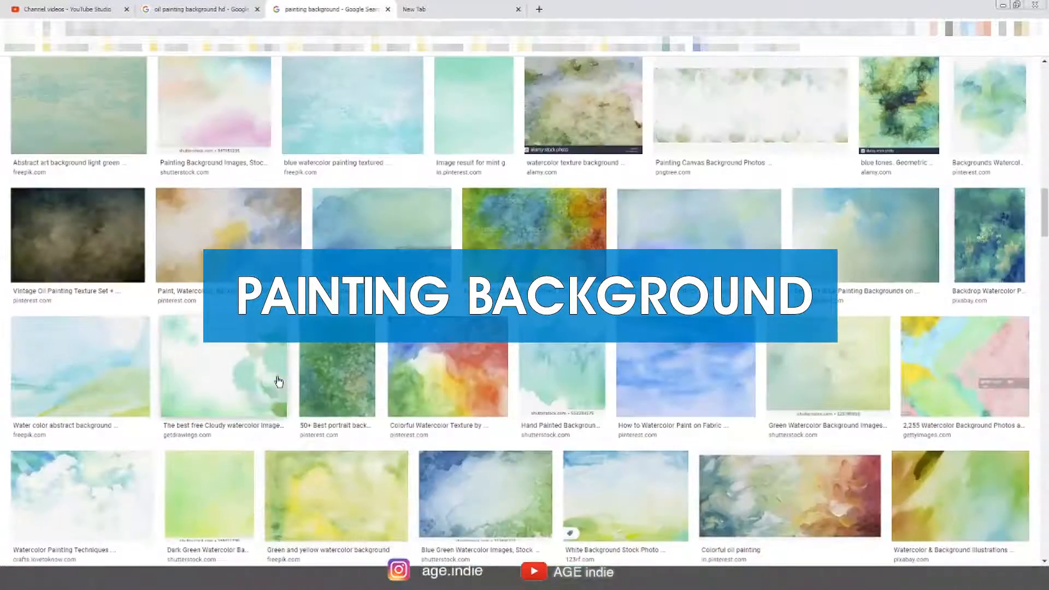
pyautogui.scroll(3, 279, 380)
pyautogui.scroll(2, 279, 381)
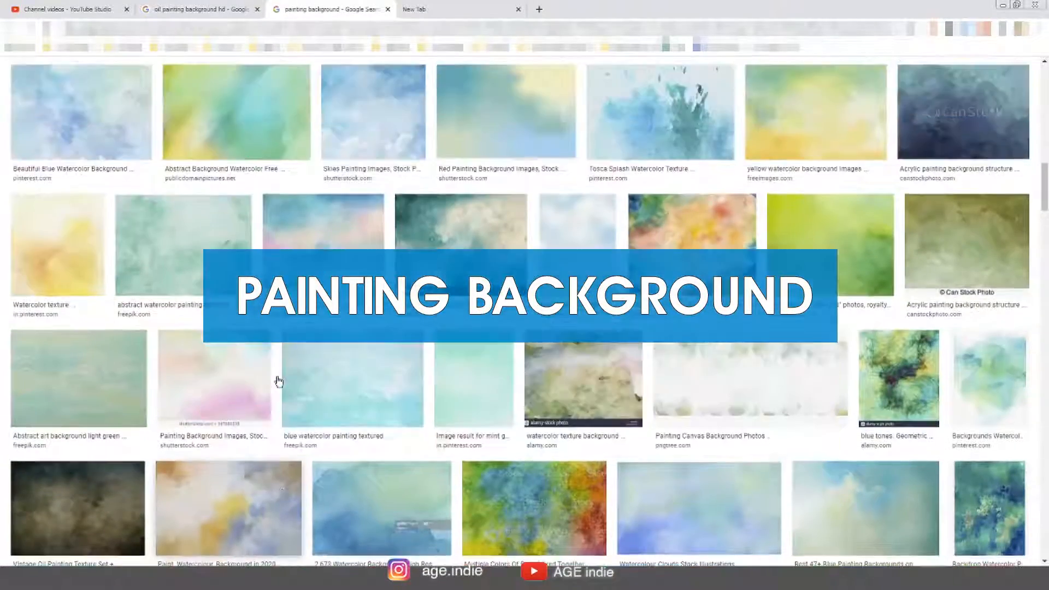
pyautogui.scroll(3, 278, 380)
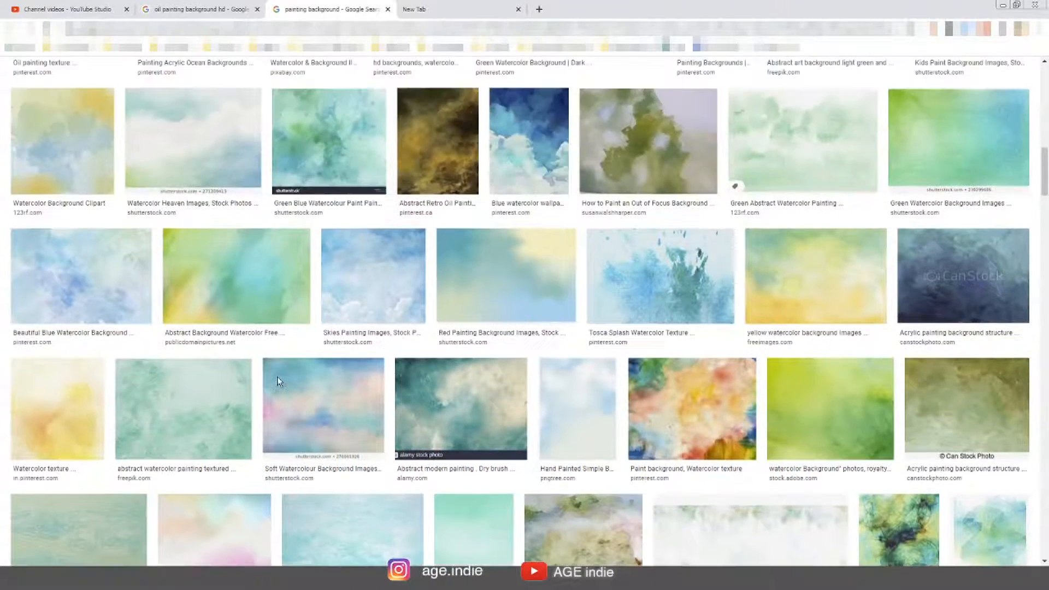
pyautogui.scroll(3, 279, 381)
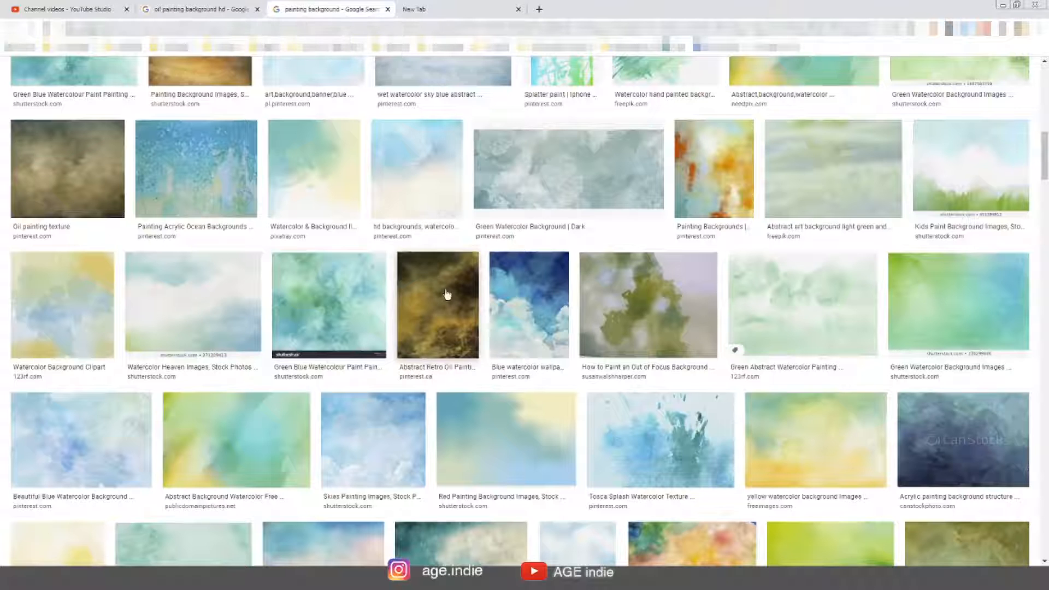
pyautogui.scroll(2, 390, 299)
pyautogui.scroll(5, 390, 300)
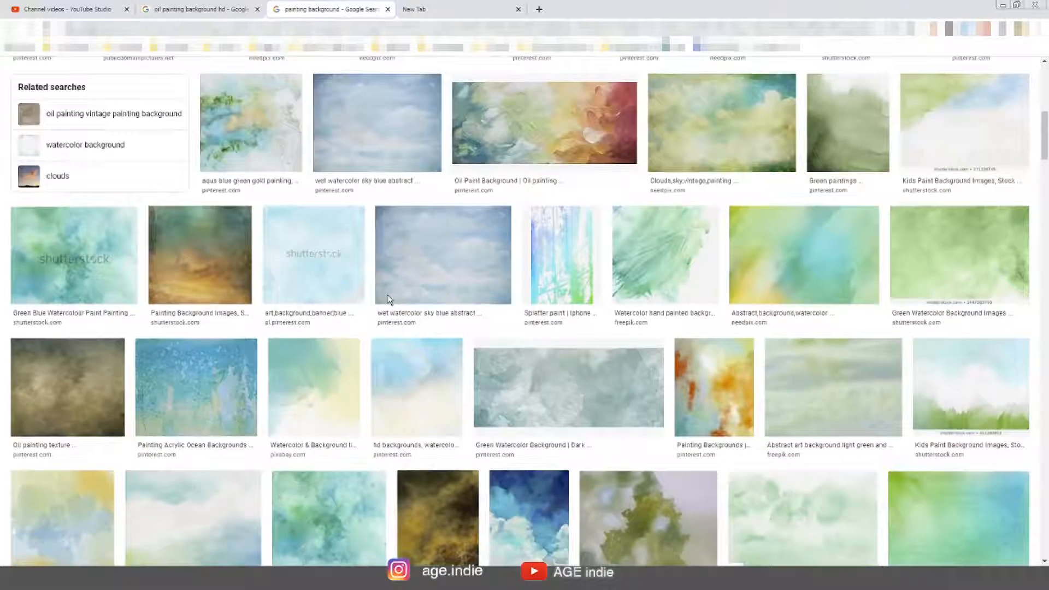
pyautogui.scroll(3, 386, 295)
pyautogui.scroll(3, 387, 295)
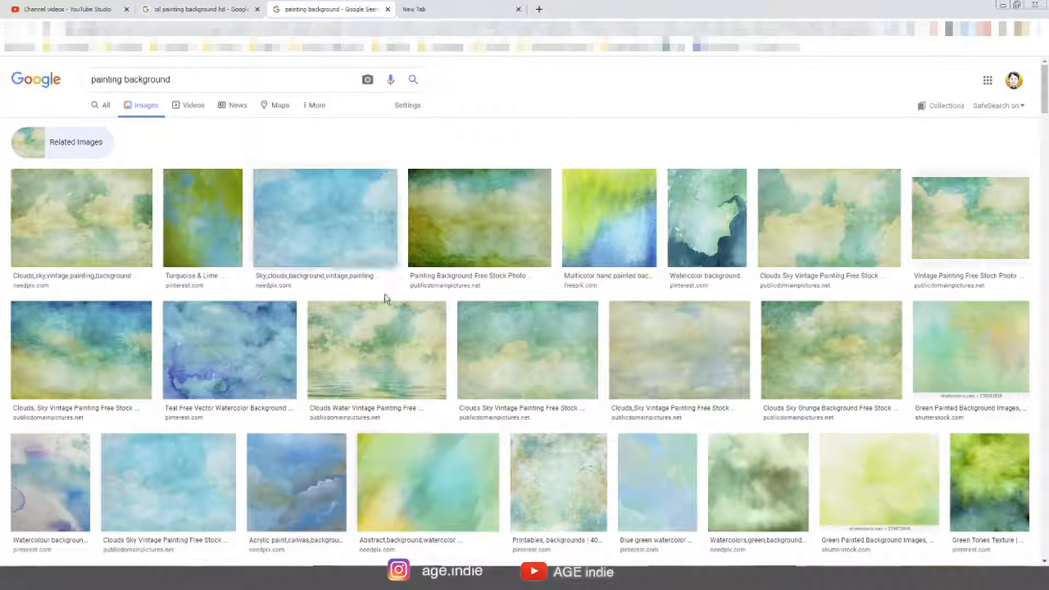
# Look through more of the painting background image results
pyautogui.scroll(-10, 420, 356)
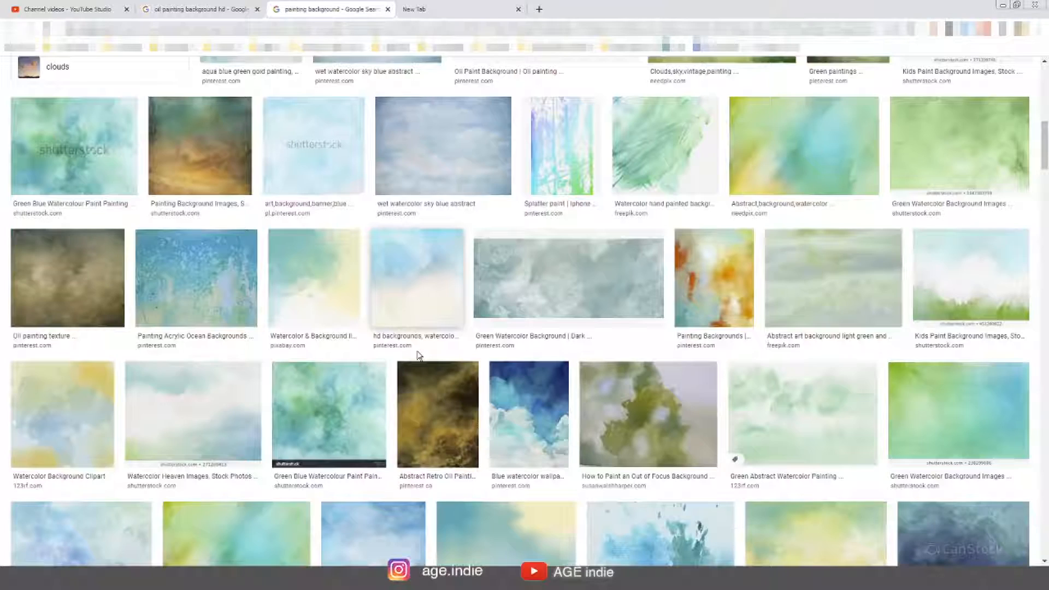
pyautogui.scroll(-3, 419, 355)
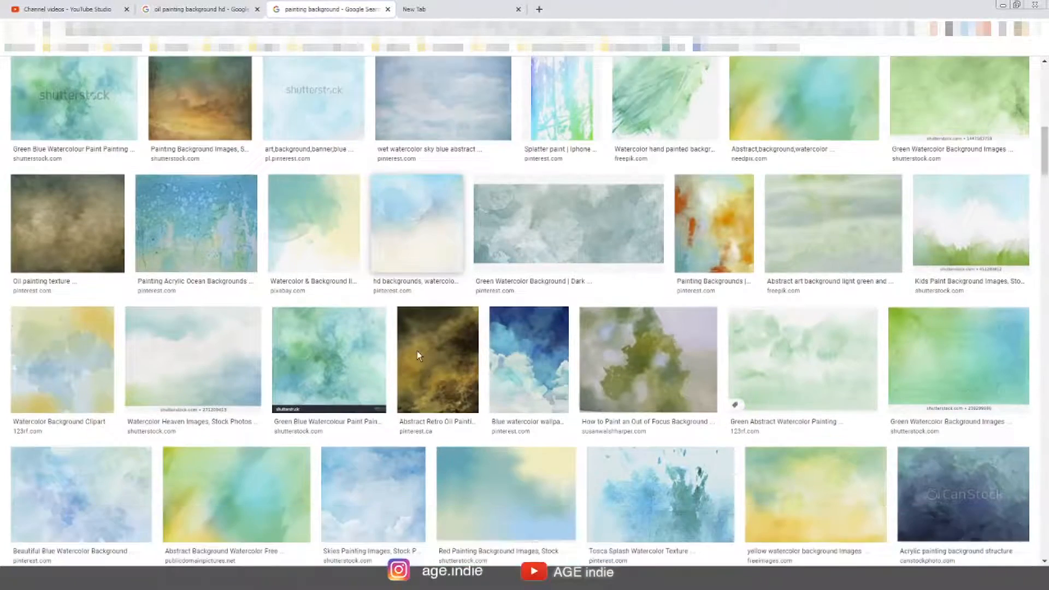
pyautogui.scroll(15, 384, 273)
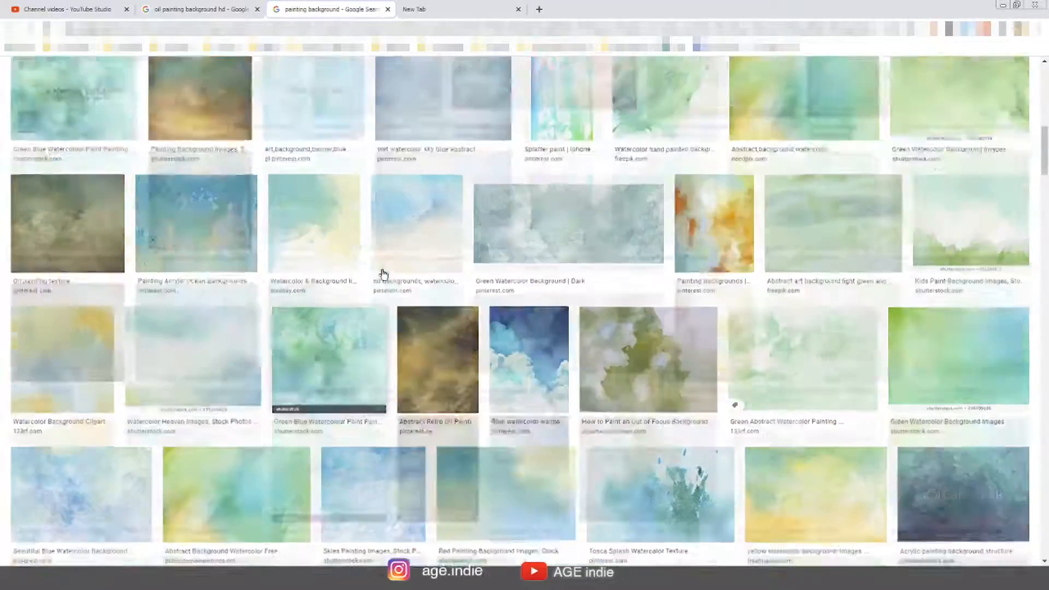
pyautogui.scroll(1, 384, 275)
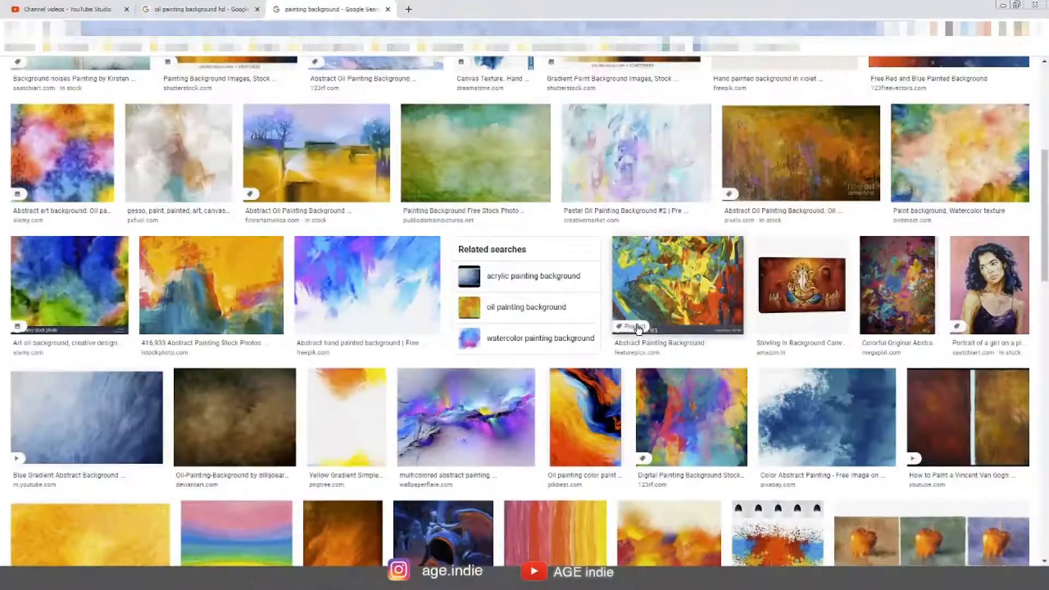
pyautogui.scroll(4, 638, 330)
pyautogui.scroll(2, 638, 329)
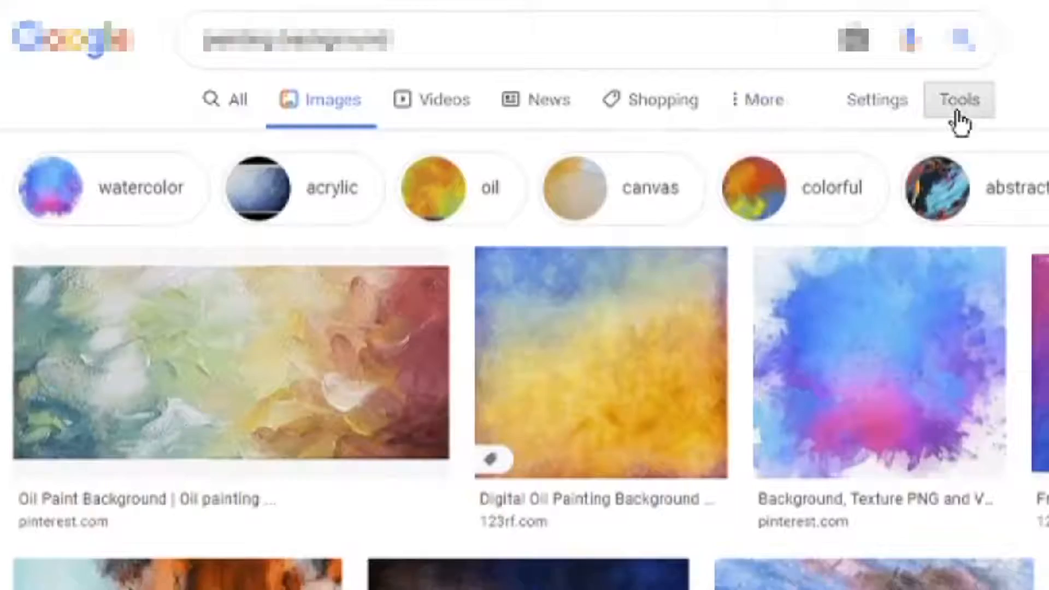
# Filter the image results to Large size using the search tools
pyautogui.click(412, 104)
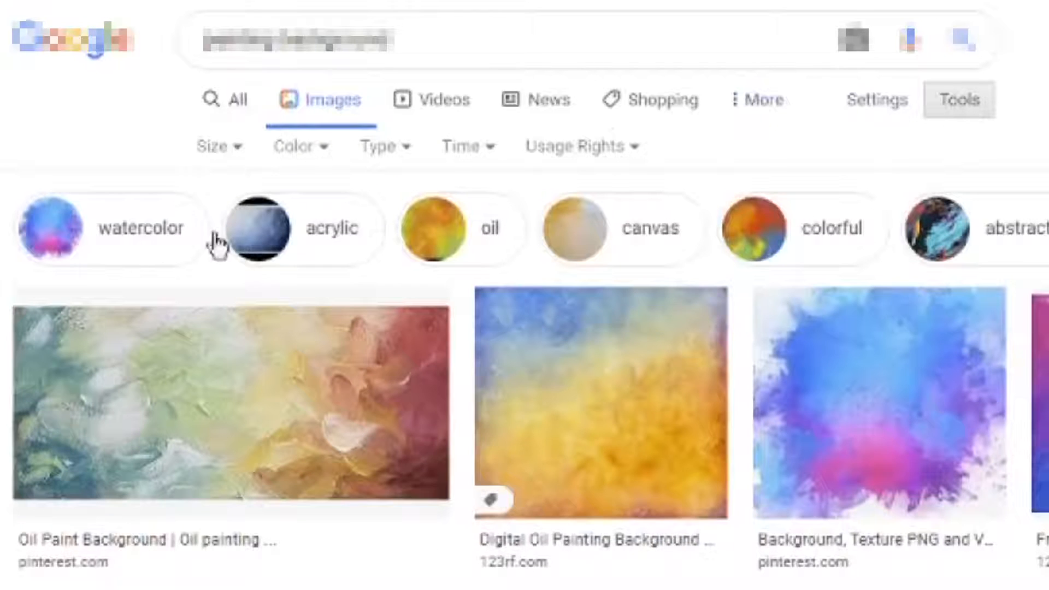
pyautogui.click(238, 151)
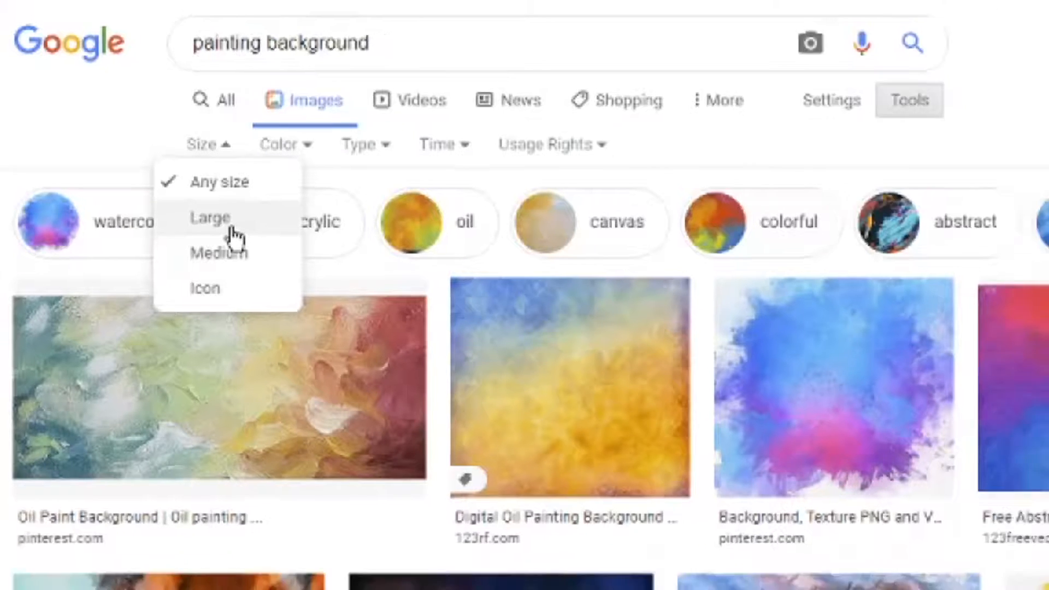
pyautogui.click(246, 236)
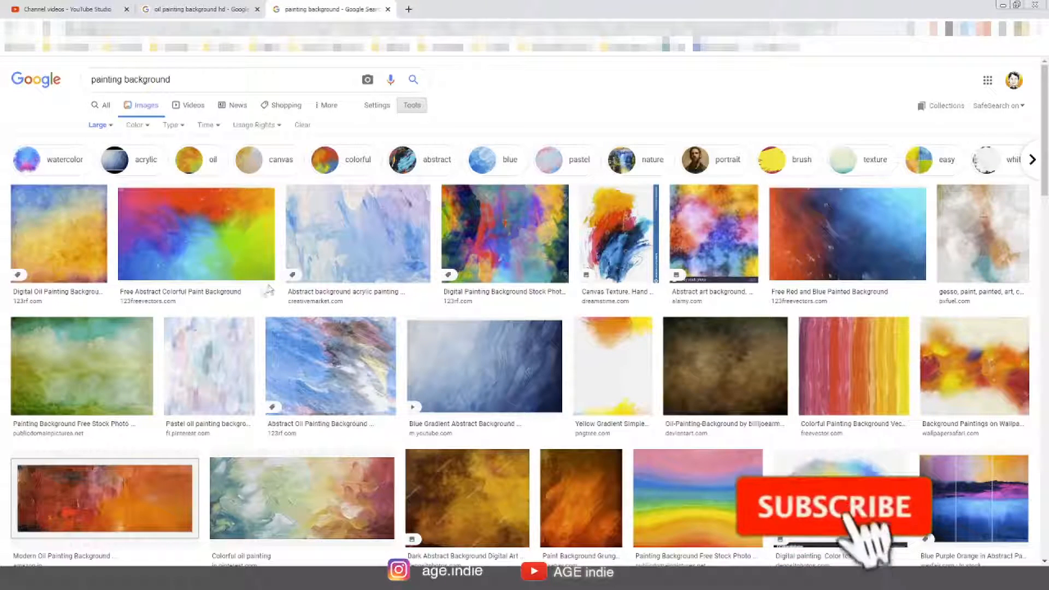
pyautogui.click(111, 129)
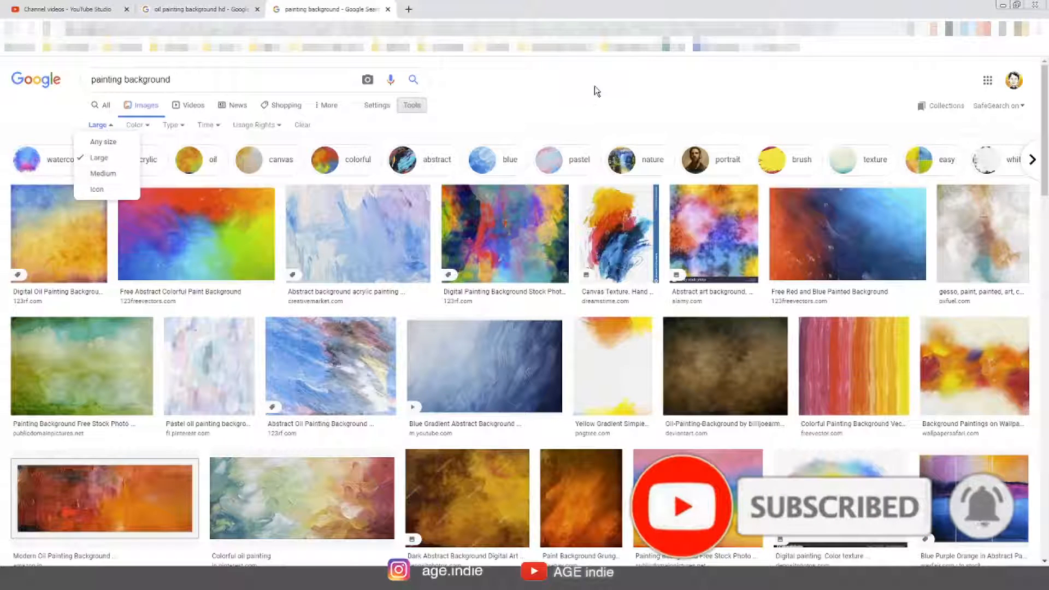
pyautogui.scroll(-1, 586, 409)
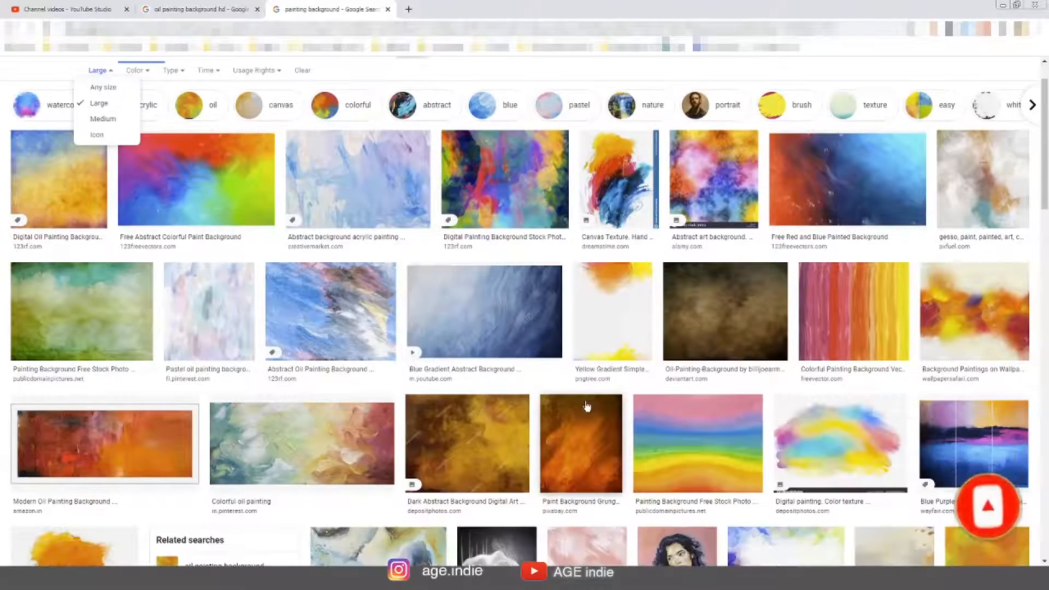
# Switch to the oil painting background hd results and browse them
pyautogui.click(217, 13)
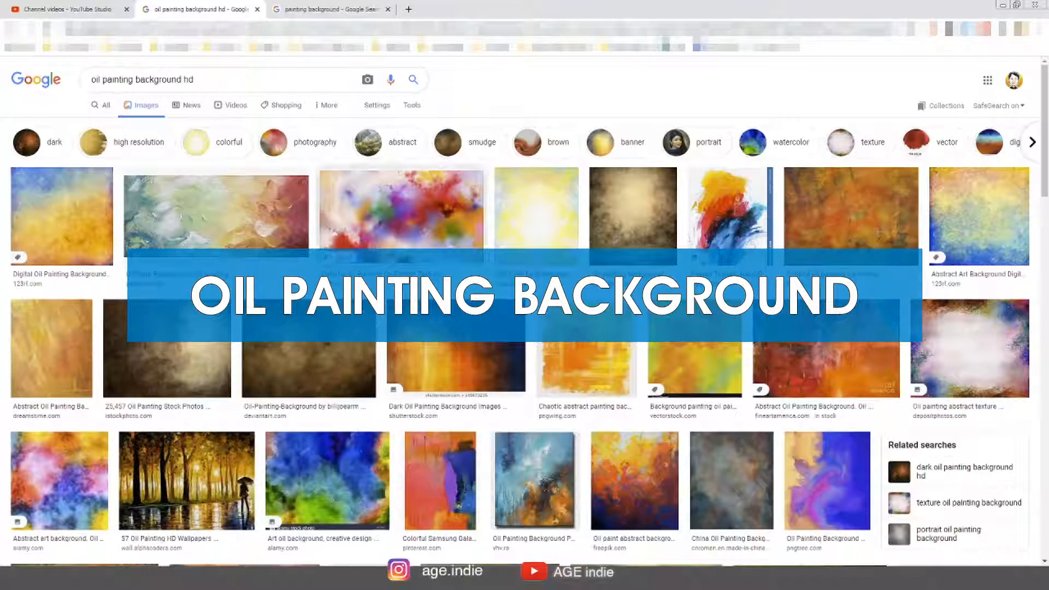
pyautogui.scroll(-5, 362, 364)
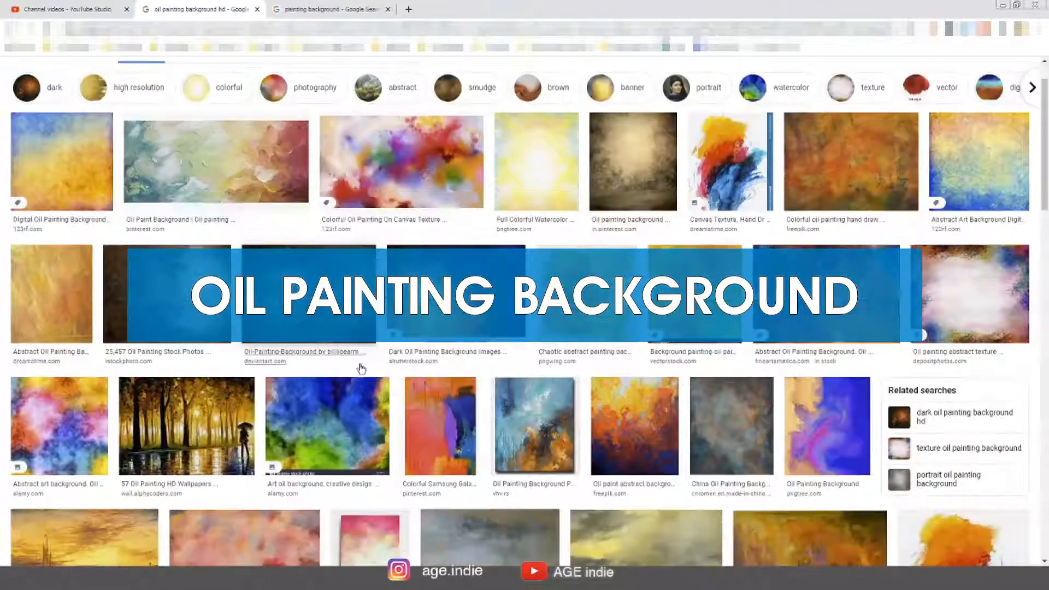
pyautogui.scroll(-2, 358, 373)
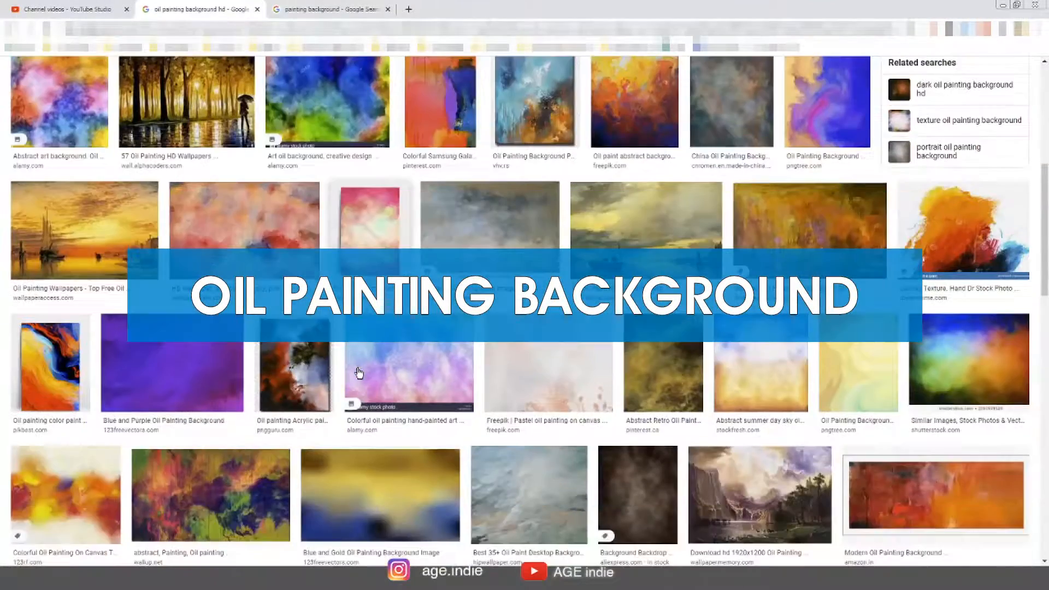
pyautogui.scroll(-9, 359, 373)
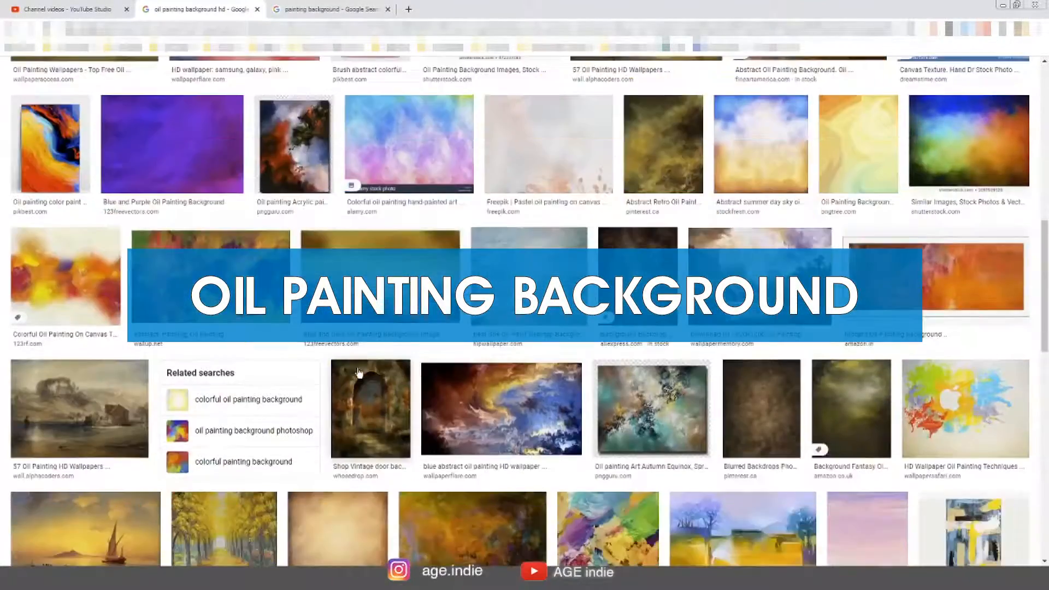
pyautogui.scroll(-7, 360, 373)
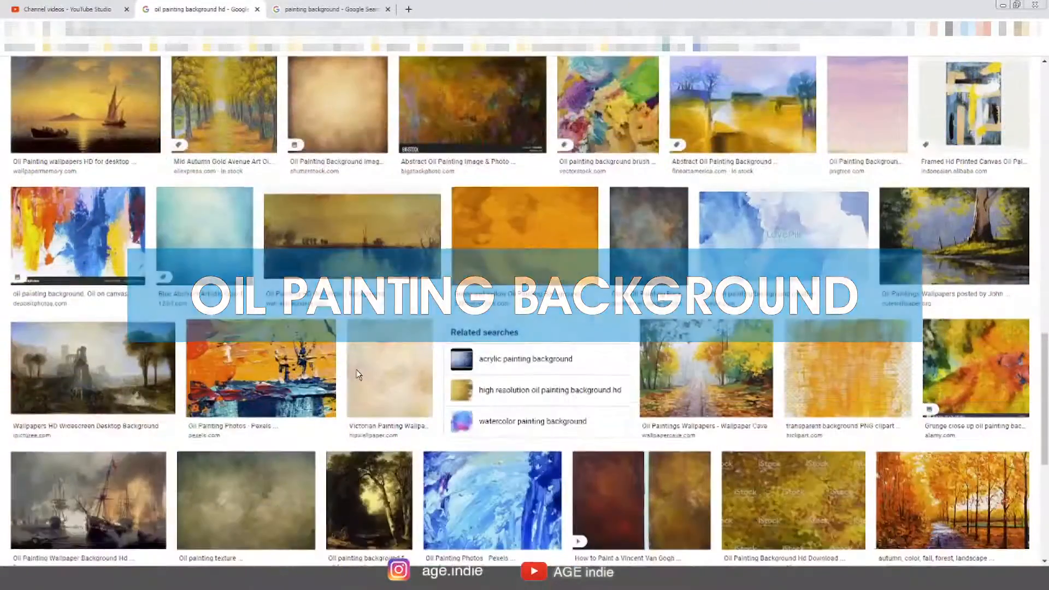
pyautogui.scroll(-3, 358, 374)
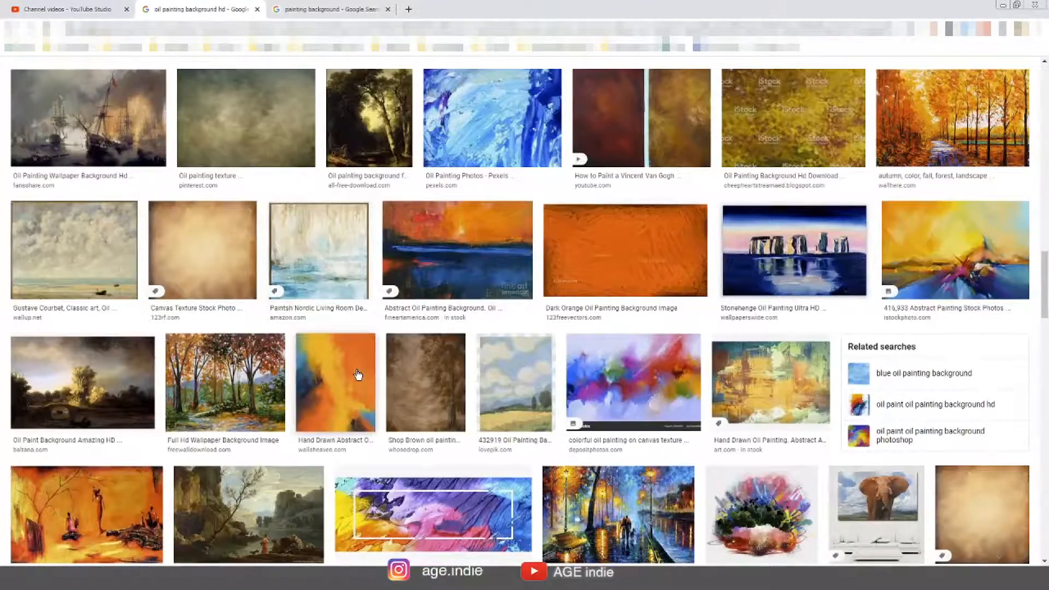
pyautogui.scroll(-9, 358, 373)
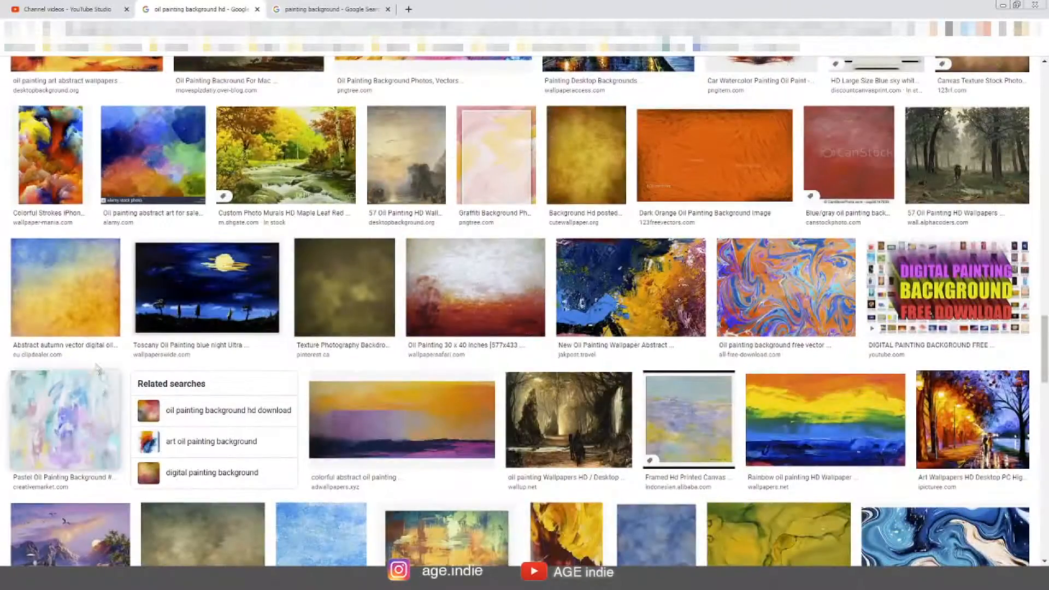
pyautogui.press('Home')
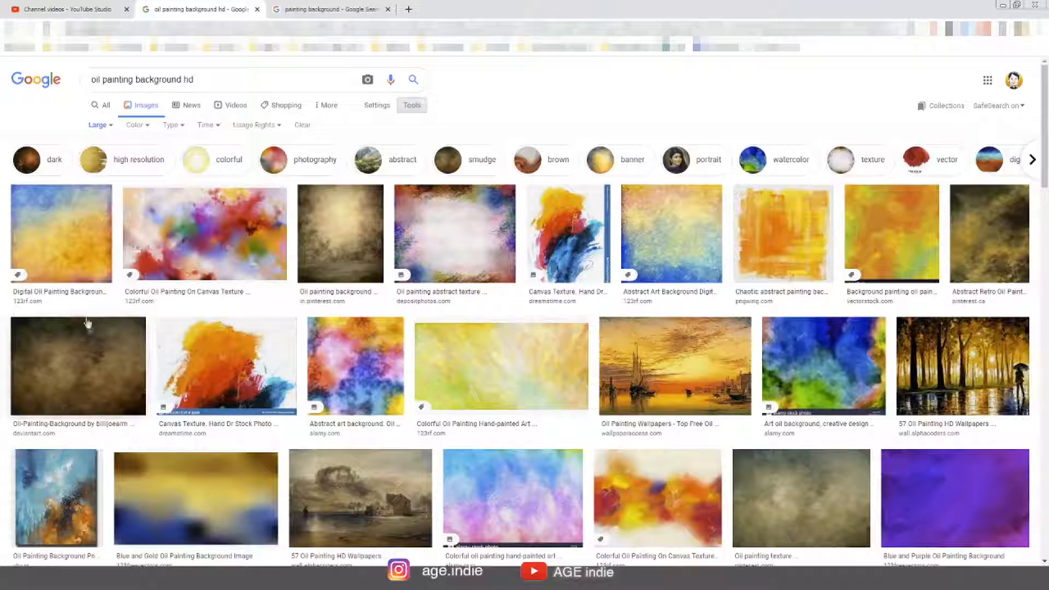
# Preview several oil painting background images in the side panel
pyautogui.click(66, 236)
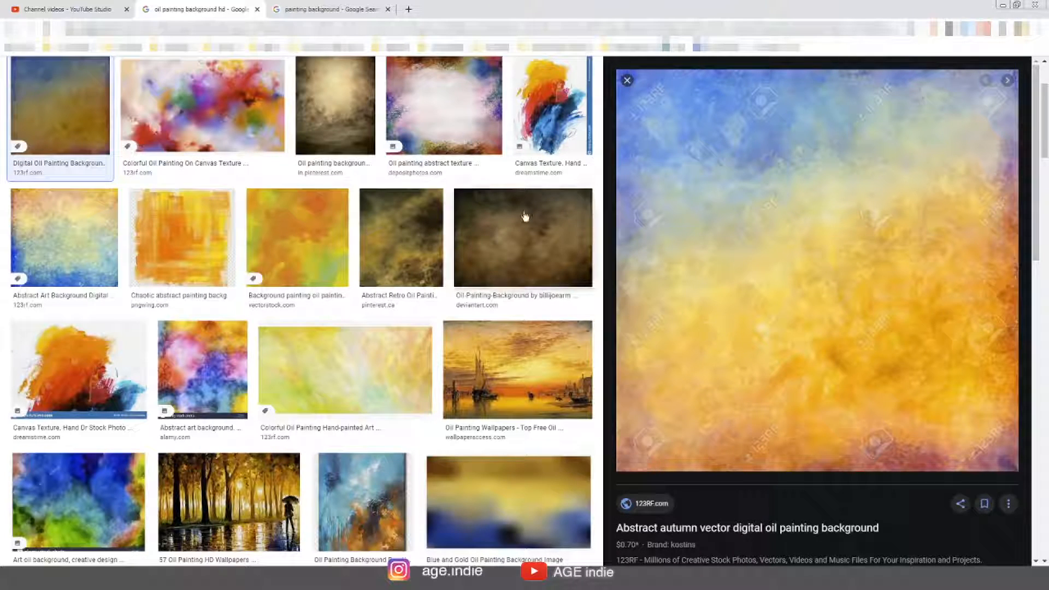
pyautogui.click(91, 227)
pyautogui.scroll(-5, 379, 368)
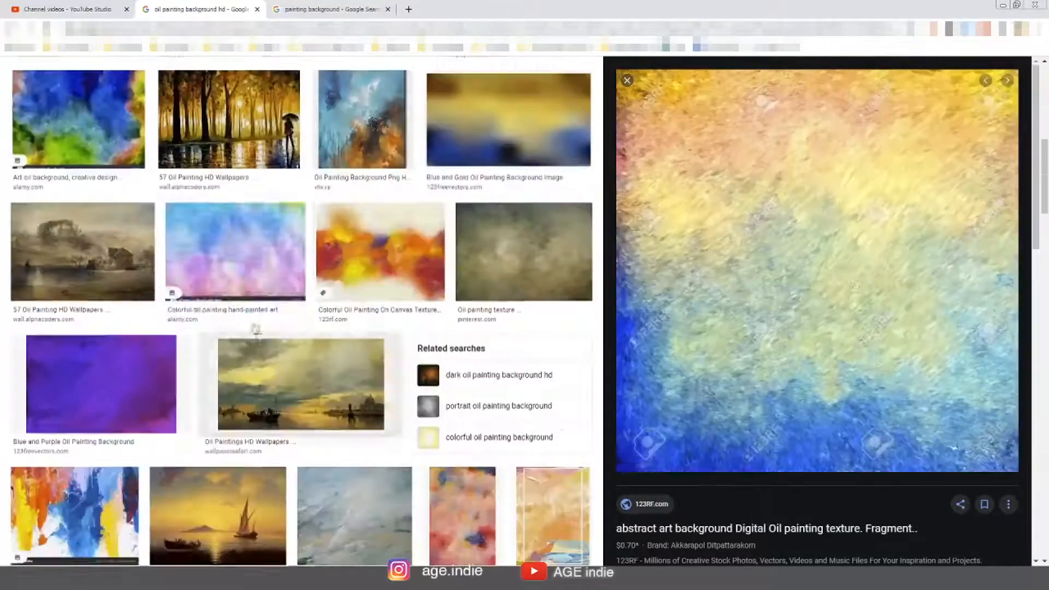
pyautogui.click(251, 383)
pyautogui.scroll(-20, 251, 429)
pyautogui.scroll(-10, 248, 432)
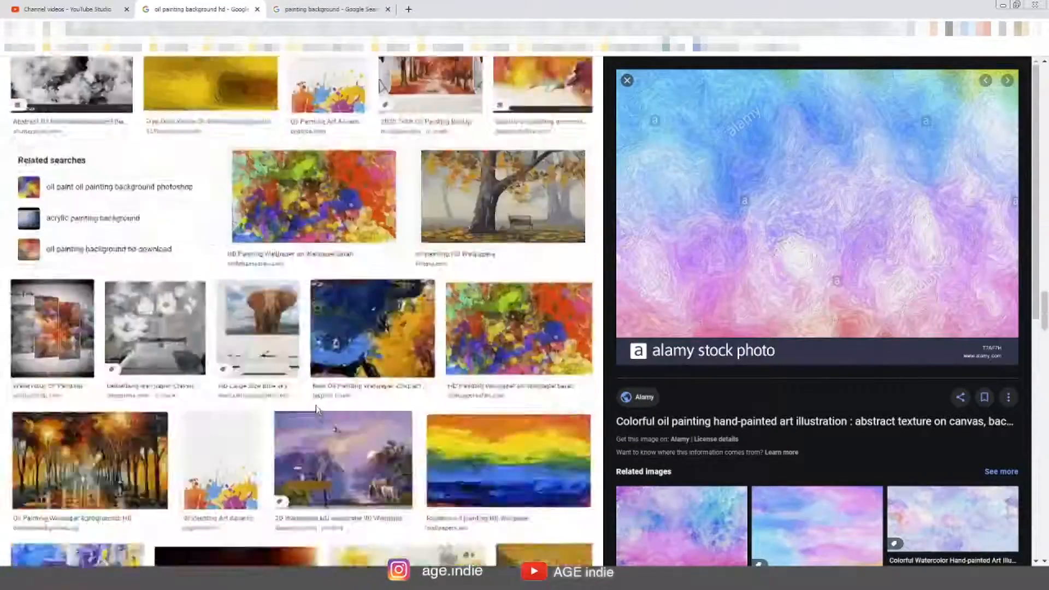
pyautogui.click(523, 219)
pyautogui.scroll(-5, 379, 487)
pyautogui.scroll(-5, 380, 486)
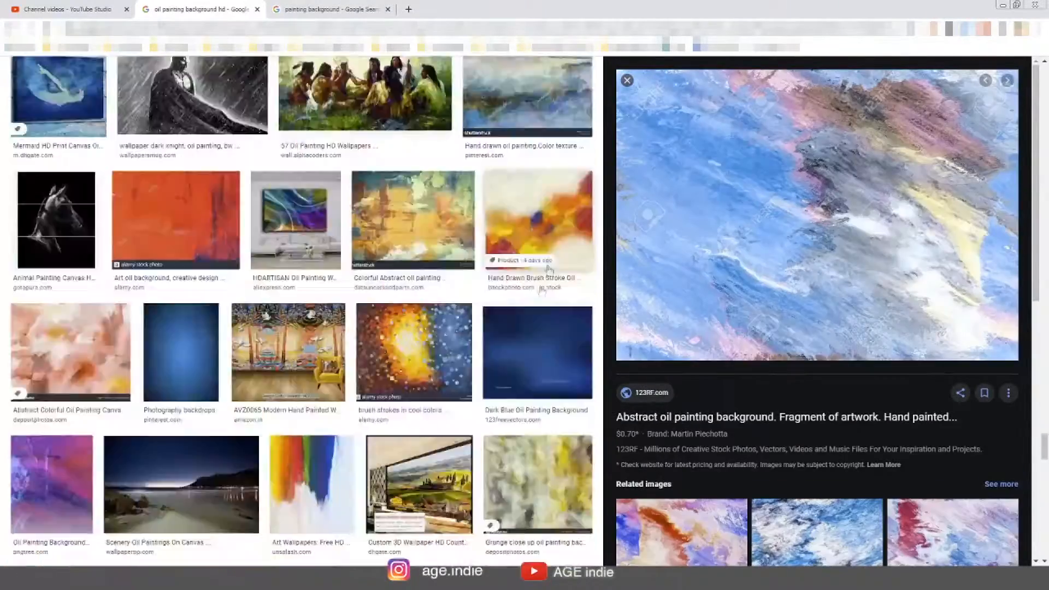
# Save the colorful paint splash background image from the painting background results as bg
pyautogui.hotkey('ctrl', 'Tab')
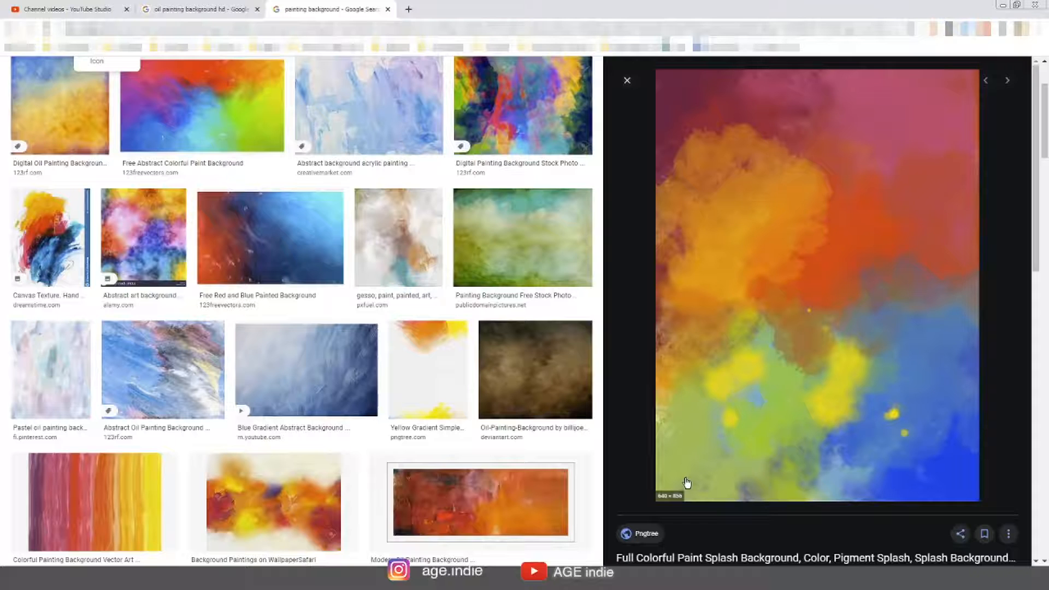
pyautogui.rightClick(789, 256)
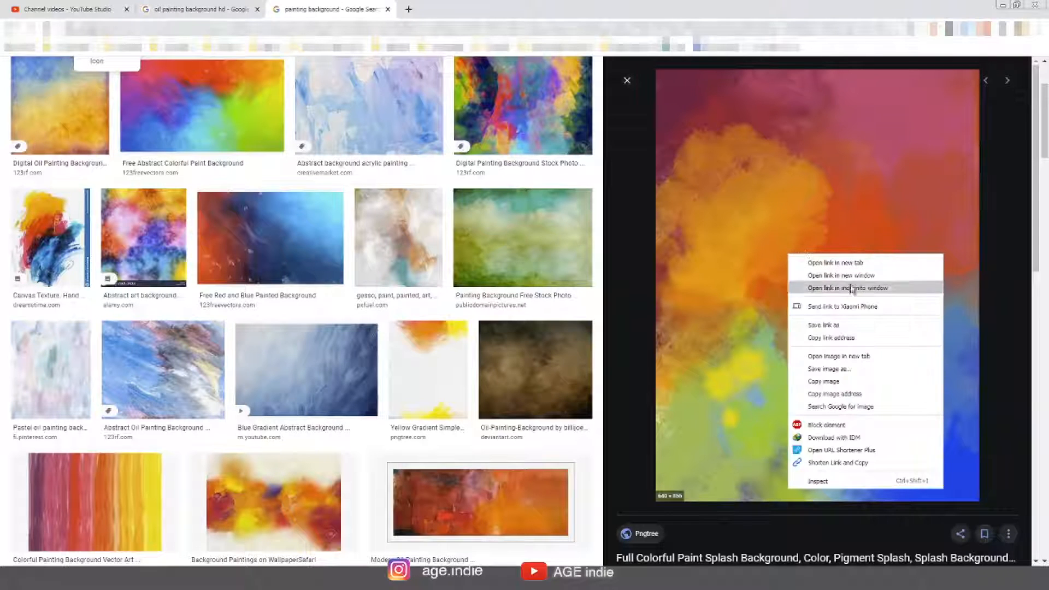
pyautogui.click(855, 374)
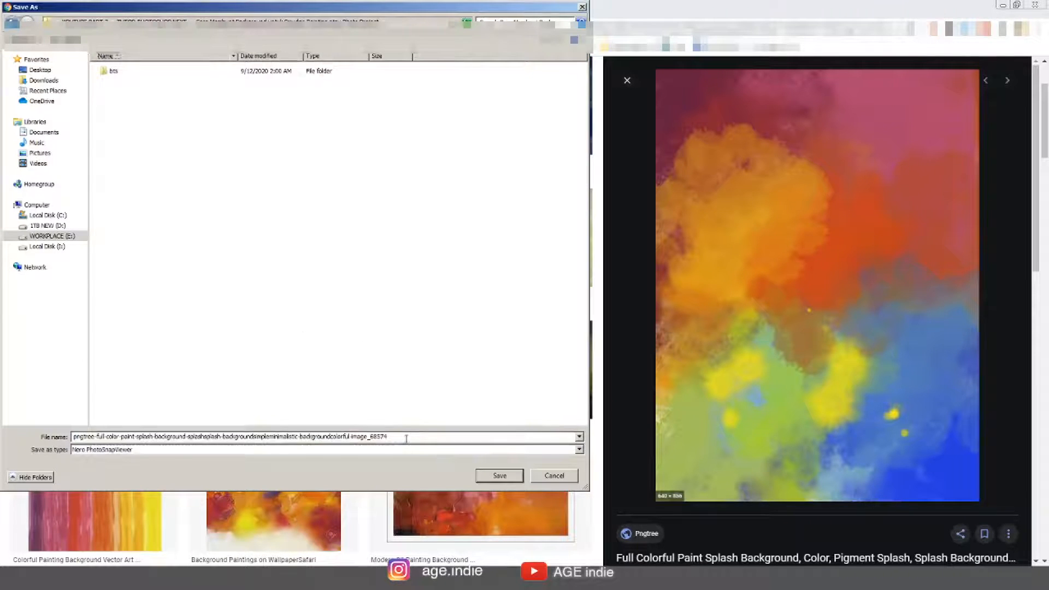
pyautogui.write('bg')
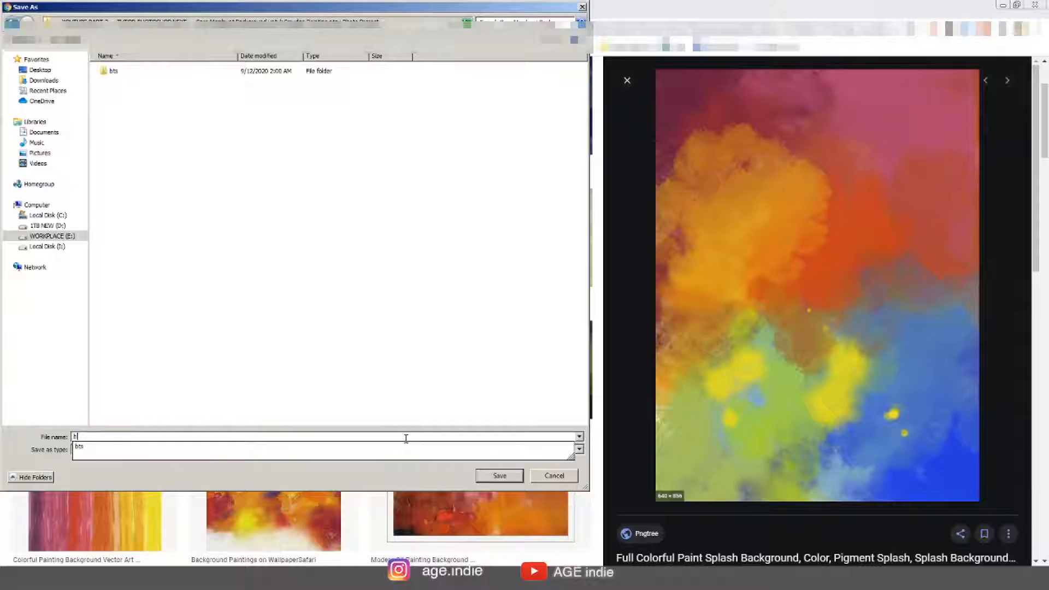
pyautogui.click(499, 476)
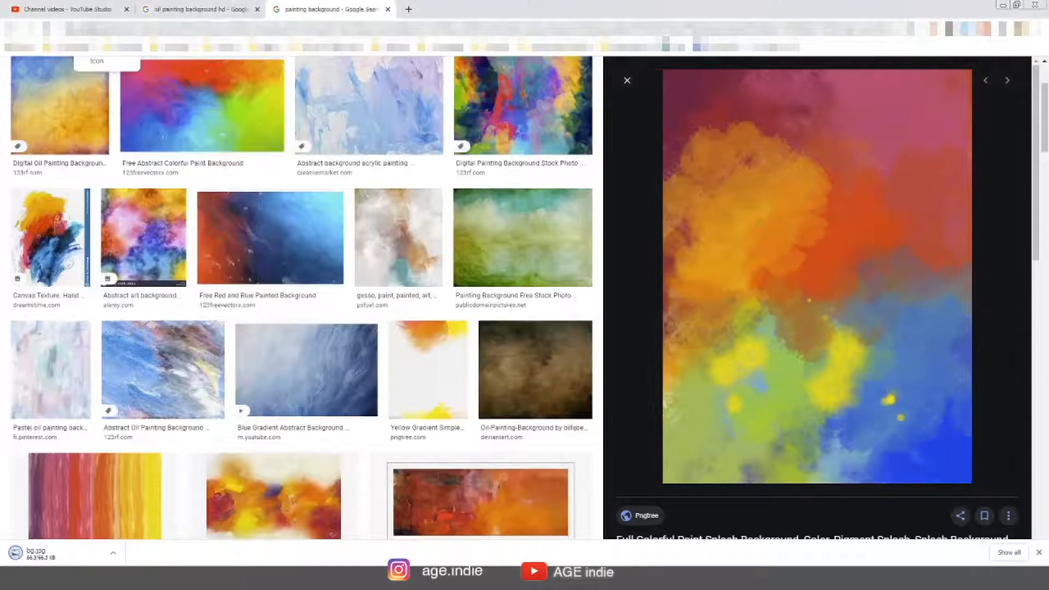
# Open the downloaded bg file's folder and bring the image into the bg smudge document
pyautogui.click(116, 556)
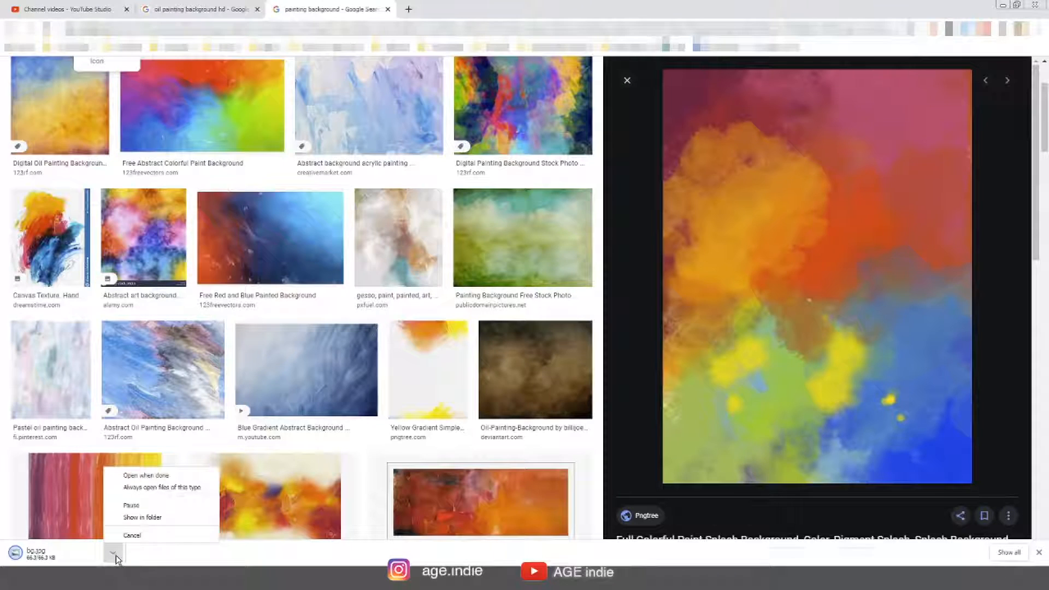
pyautogui.click(167, 517)
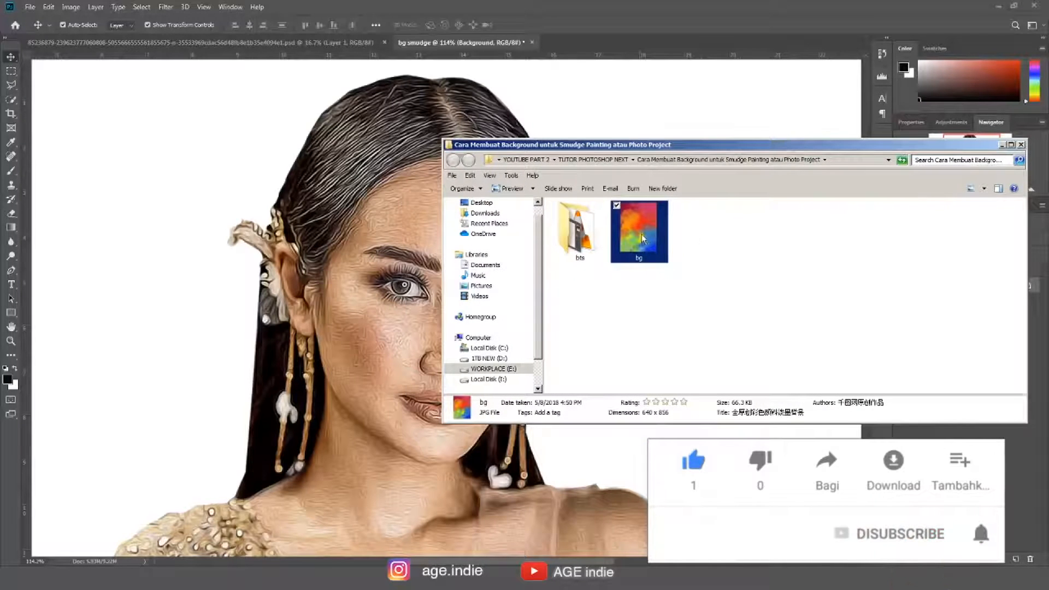
pyautogui.moveTo(639, 234); pyautogui.dragTo(584, 112)
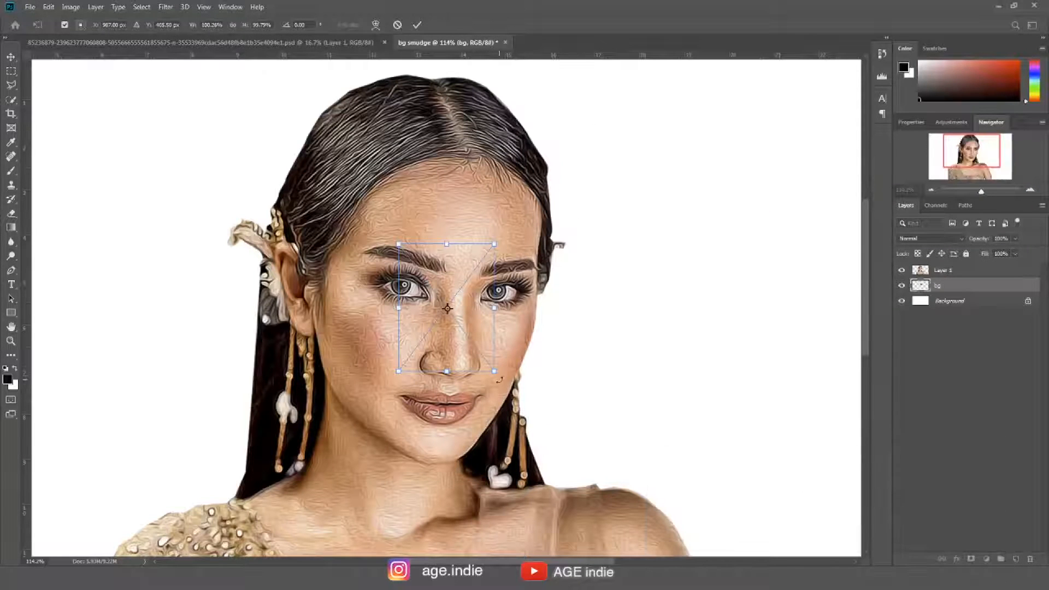
# Scale and position the bg image so it covers the canvas behind the portrait
pyautogui.scroll(-4, 628, 374)
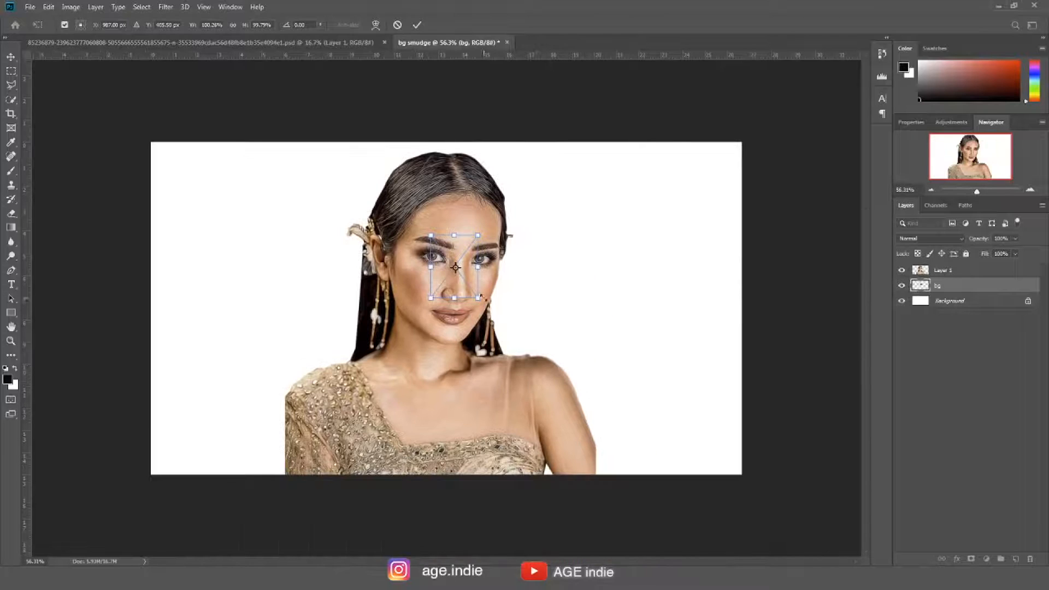
pyautogui.moveTo(481, 297); pyautogui.dragTo(687, 467)
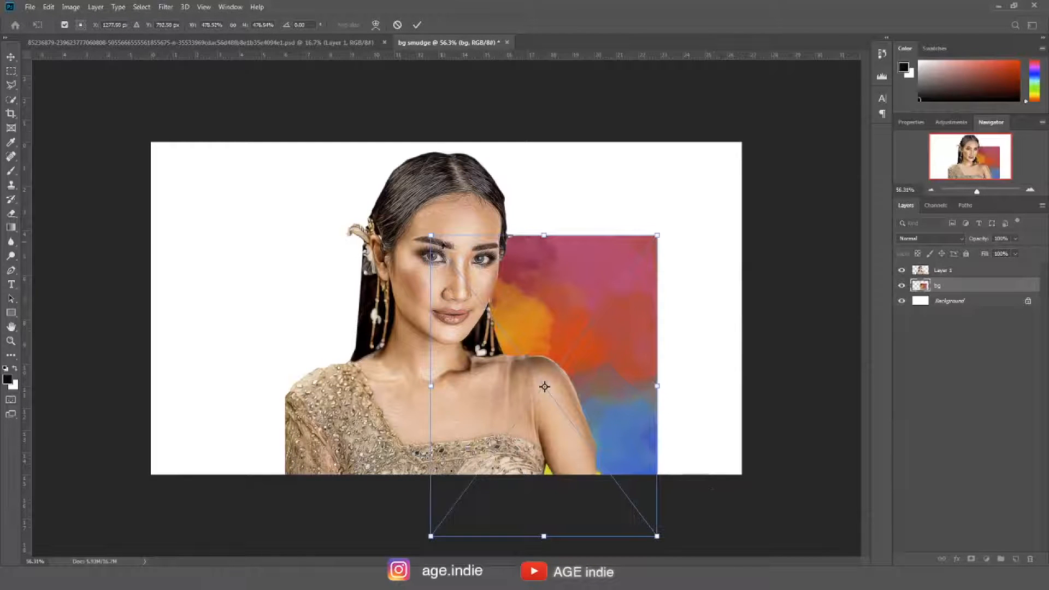
pyautogui.moveTo(432, 236); pyautogui.dragTo(237, 125)
pyautogui.moveTo(643, 328); pyautogui.dragTo(591, 321)
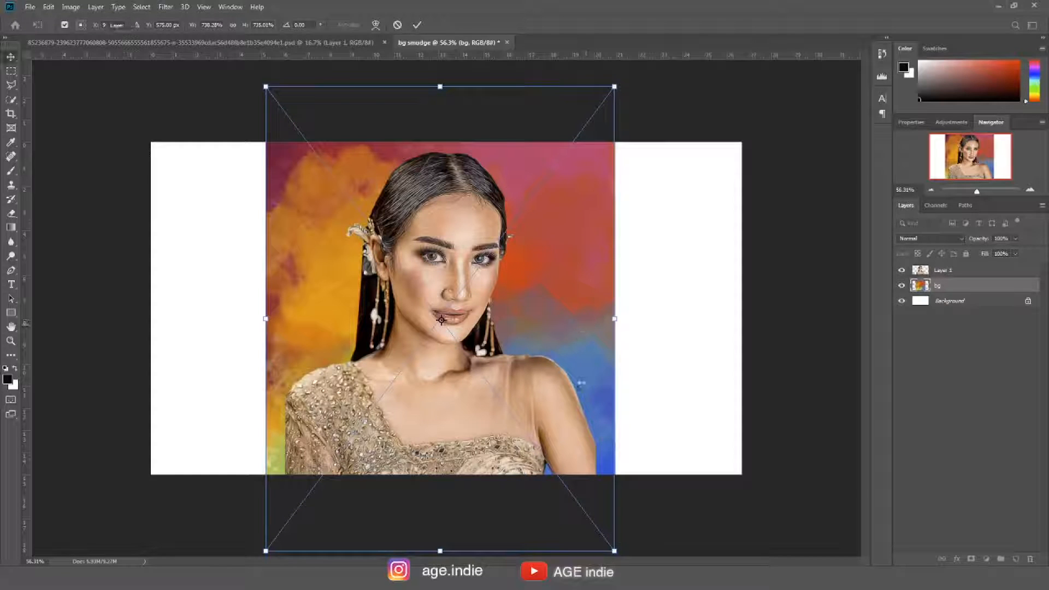
pyautogui.press('Return')
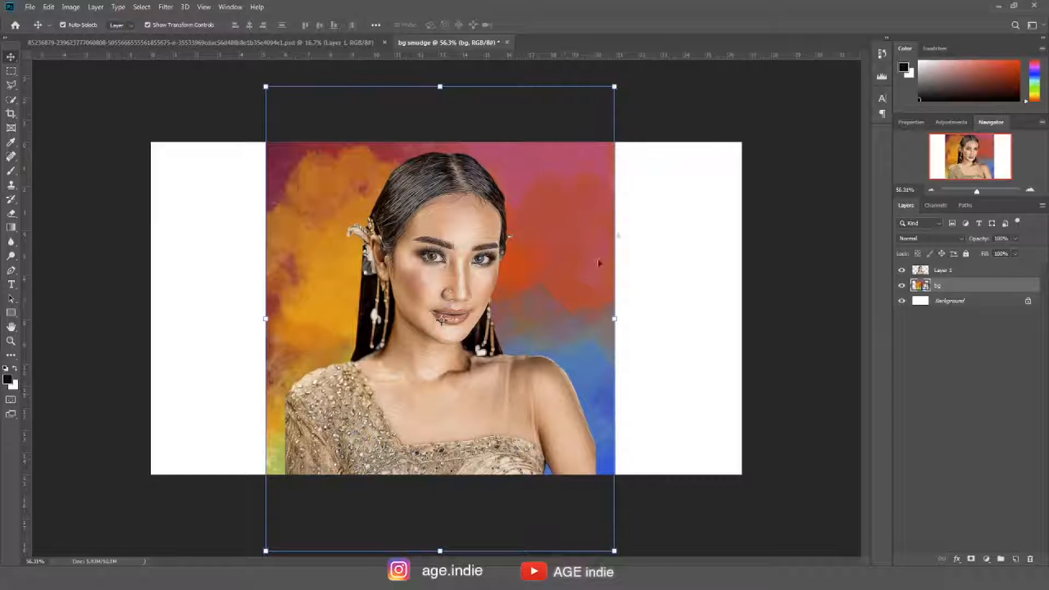
# Shrink the bg layer slightly from its corners and commit the transform
pyautogui.moveTo(615, 86); pyautogui.dragTo(581, 129)
pyautogui.moveTo(266, 551); pyautogui.dragTo(289, 520)
pyautogui.press('Return')
# Crop the canvas from both sides to the width of the background image
pyautogui.press('c')
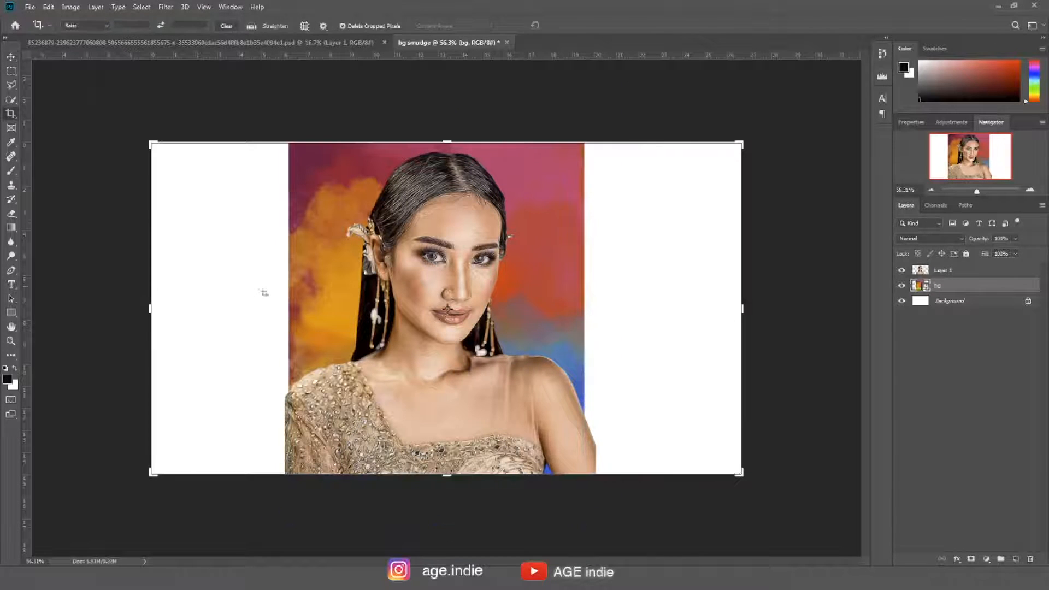
pyautogui.moveTo(151, 312); pyautogui.dragTo(218, 310)
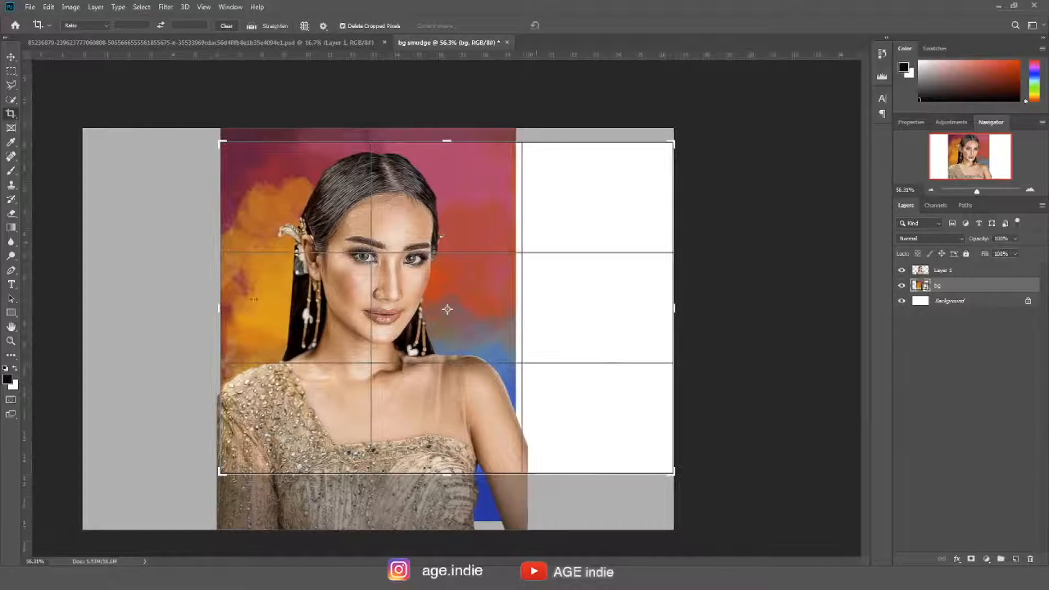
pyautogui.moveTo(674, 309); pyautogui.dragTo(598, 331)
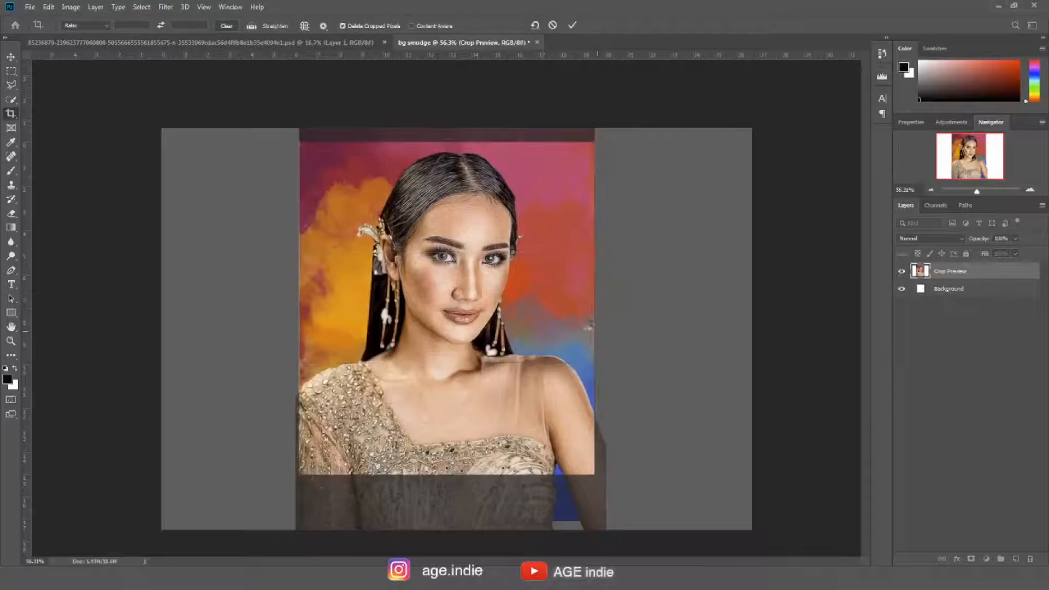
pyautogui.press('Return')
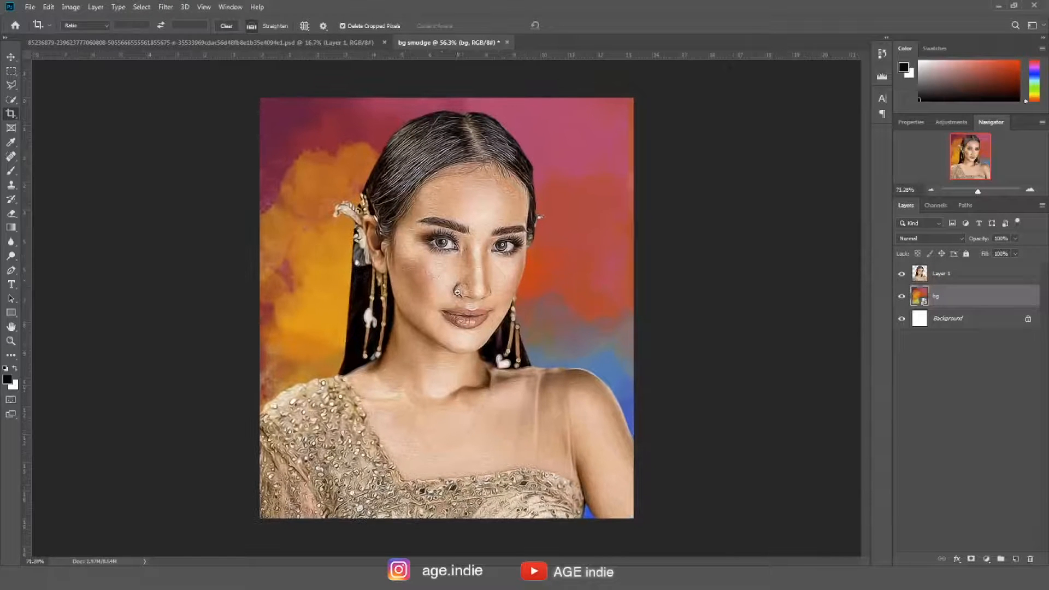
# Move the bg layer upward within the canvas
pyautogui.click(11, 56)
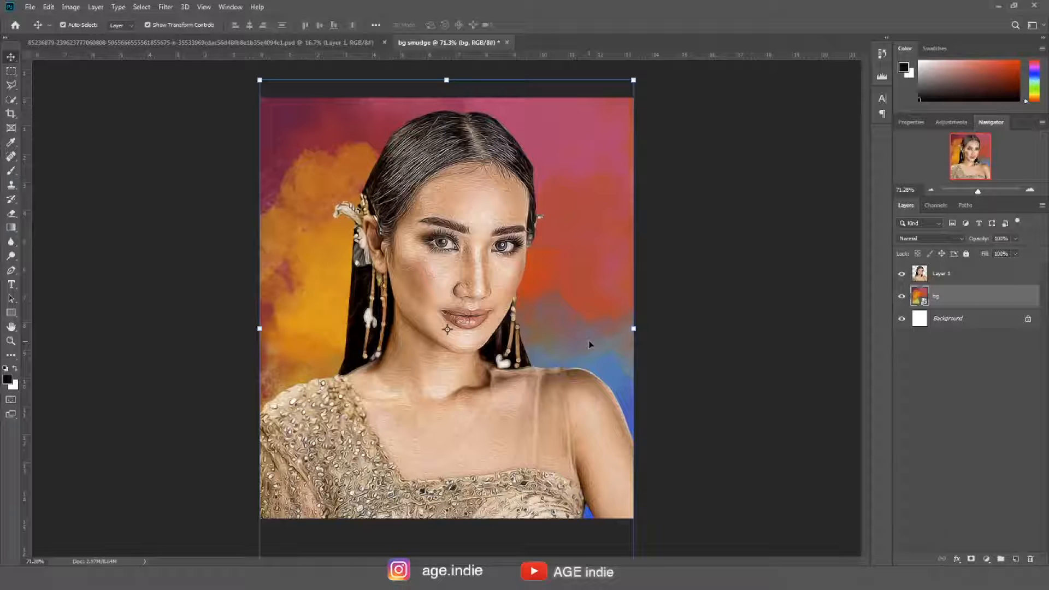
pyautogui.moveTo(578, 267); pyautogui.dragTo(599, 208)
pyautogui.moveTo(554, 327)
pyautogui.mouseDown()
pyautogui.moveTo(560, 319)
pyautogui.moveTo(560, 329)
pyautogui.mouseUp()
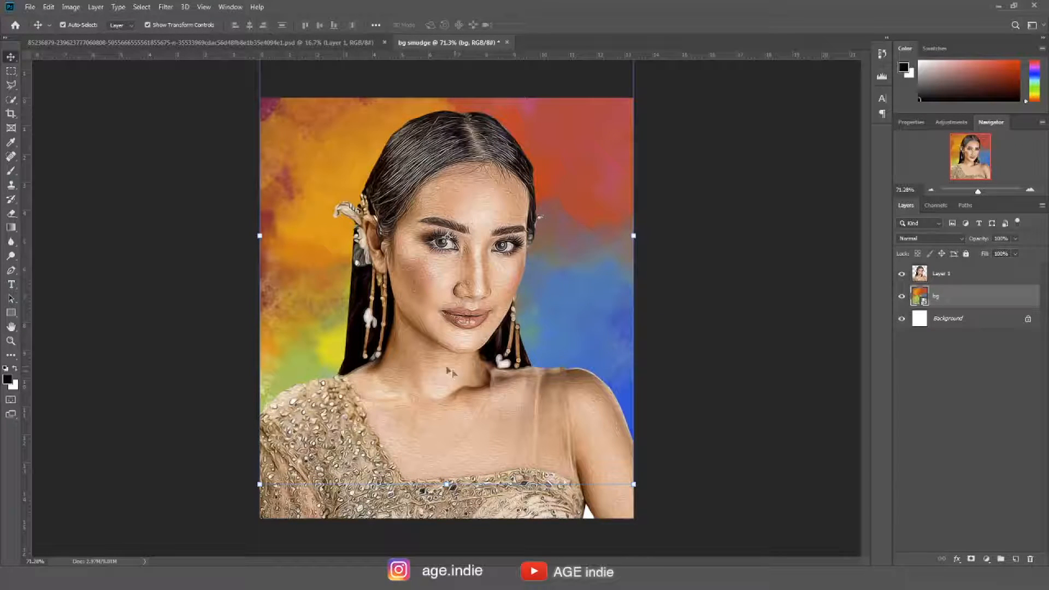
# Warp the bg layer, pulling its grid points to reshape the colour areas around the portrait, and commit
pyautogui.click(49, 7)
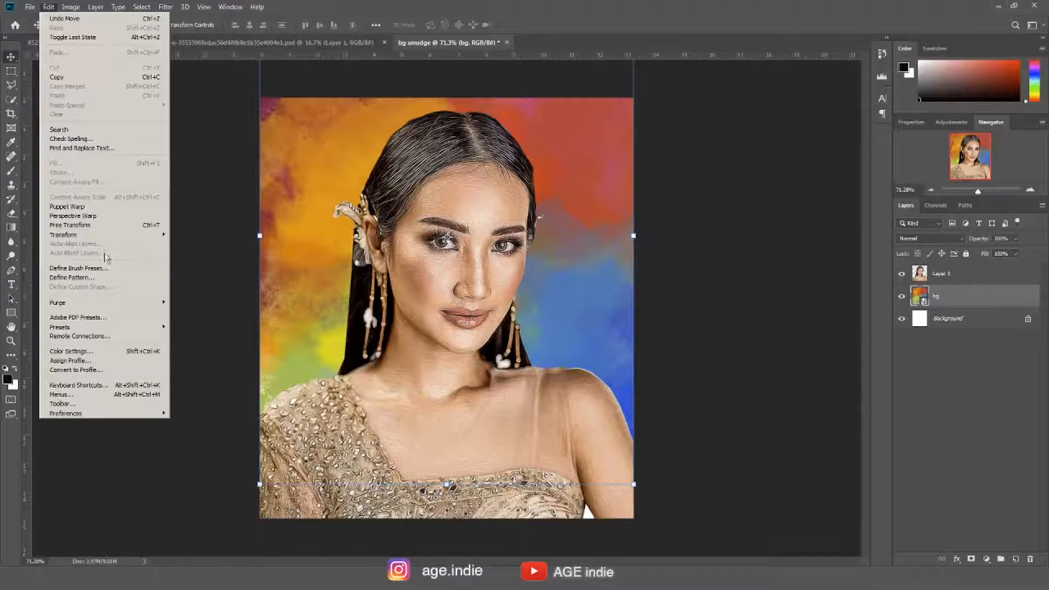
pyautogui.moveTo(141, 238)
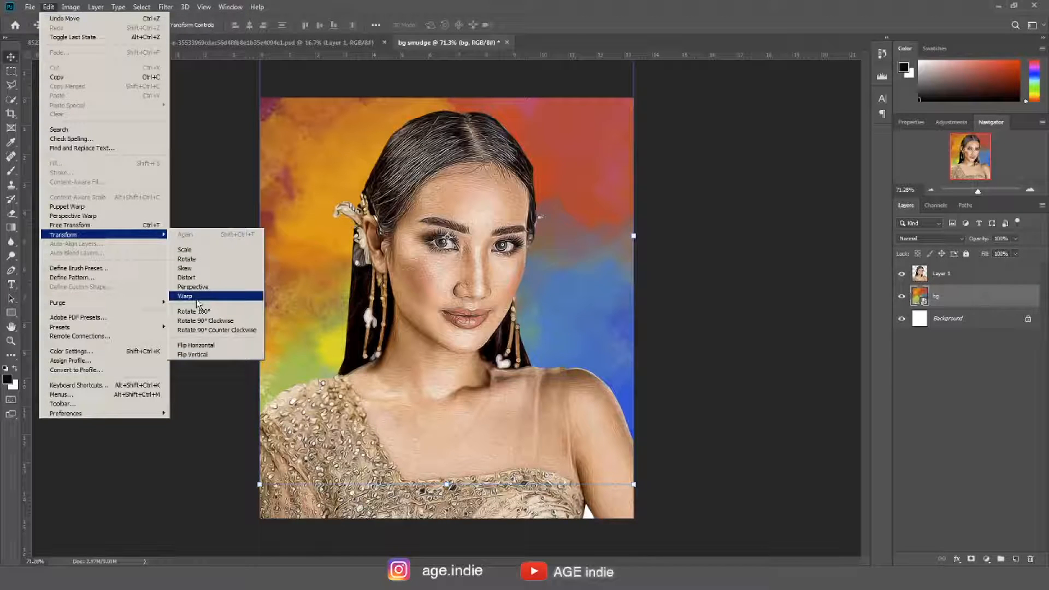
pyautogui.click(206, 250)
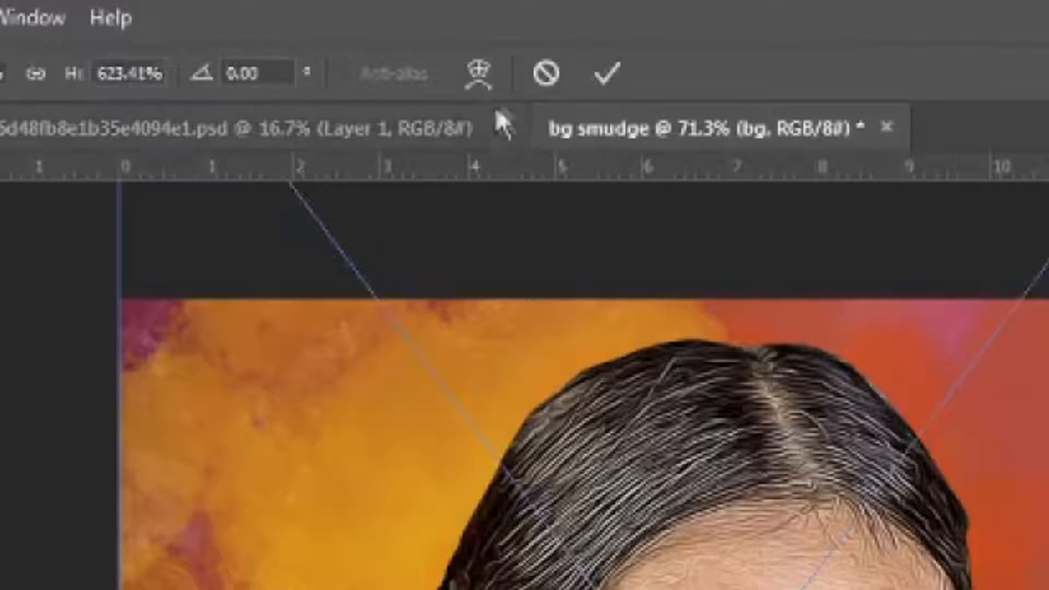
pyautogui.click(480, 73)
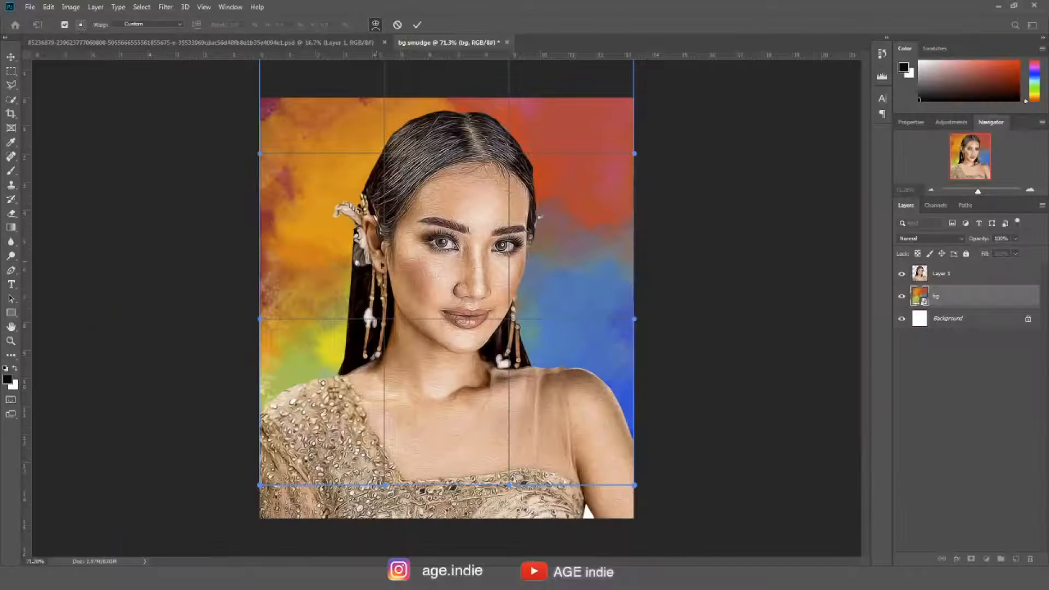
pyautogui.moveTo(359, 239); pyautogui.dragTo(329, 220)
pyautogui.moveTo(538, 310); pyautogui.dragTo(568, 305)
pyautogui.moveTo(569, 149); pyautogui.dragTo(597, 143)
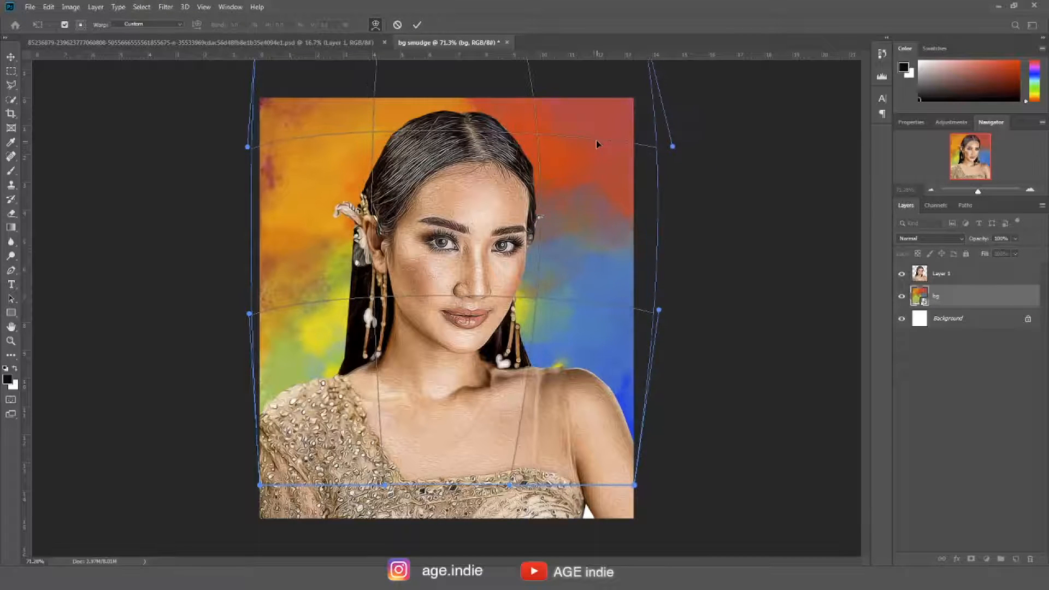
pyautogui.moveTo(585, 342); pyautogui.dragTo(604, 348)
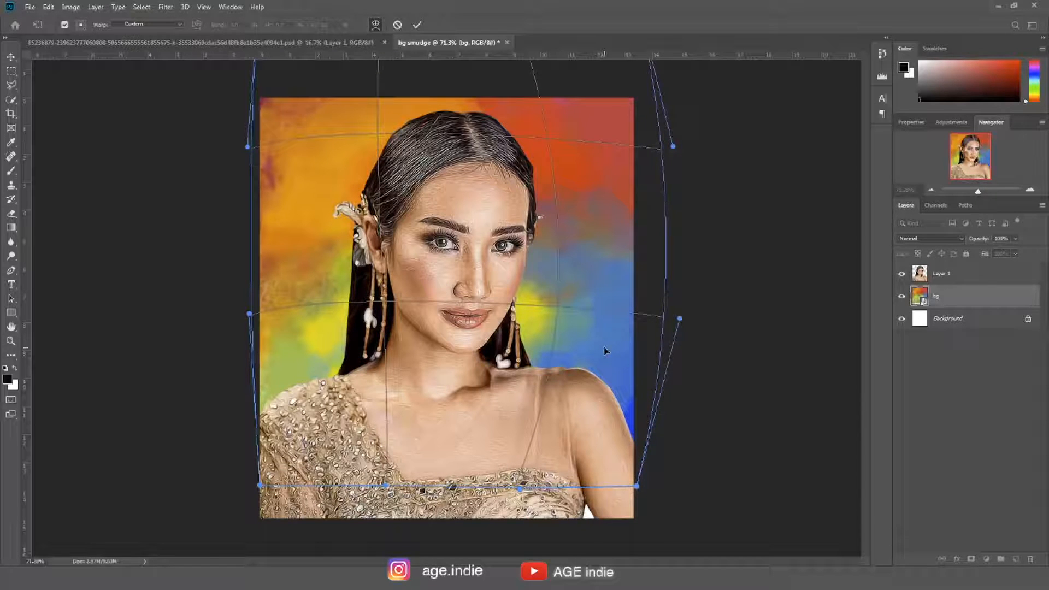
pyautogui.moveTo(300, 197); pyautogui.dragTo(280, 201)
pyautogui.moveTo(344, 75); pyautogui.dragTo(341, 116)
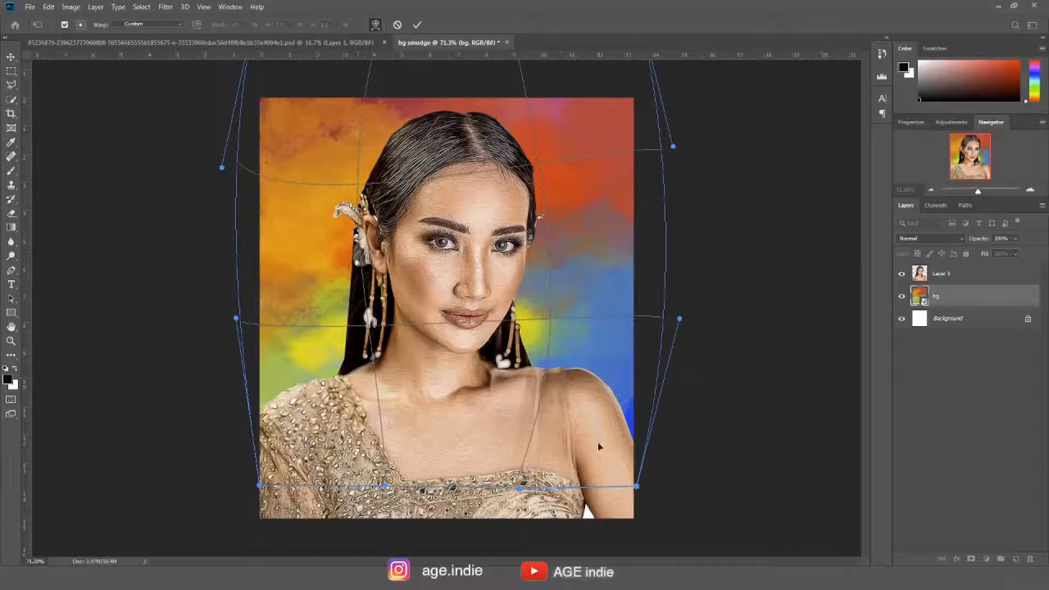
pyautogui.moveTo(607, 487); pyautogui.dragTo(630, 514)
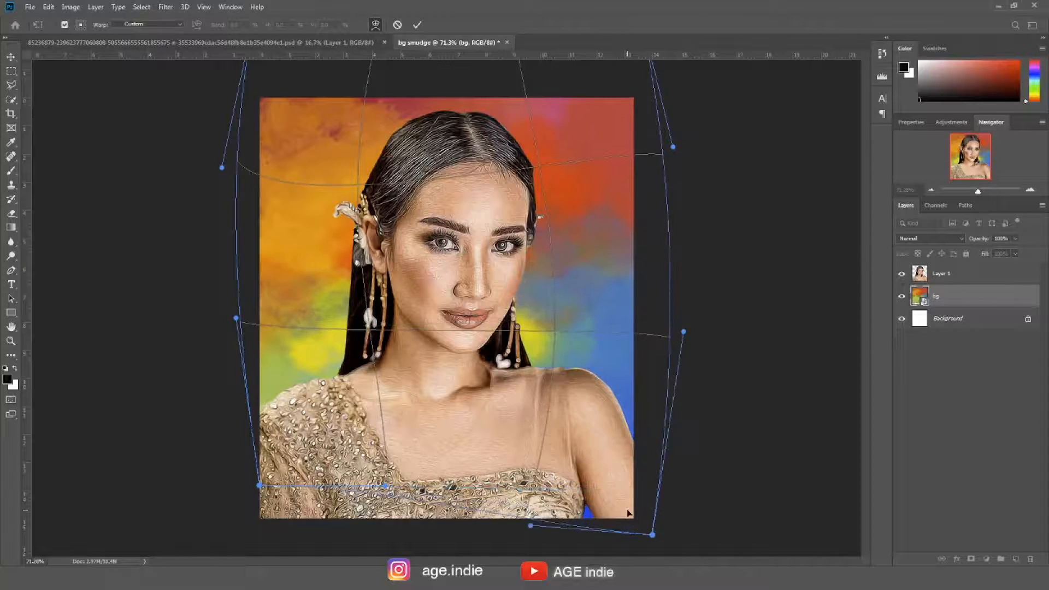
pyautogui.moveTo(298, 466); pyautogui.dragTo(271, 518)
pyautogui.moveTo(576, 213); pyautogui.dragTo(604, 191)
pyautogui.moveTo(268, 364); pyautogui.dragTo(270, 278)
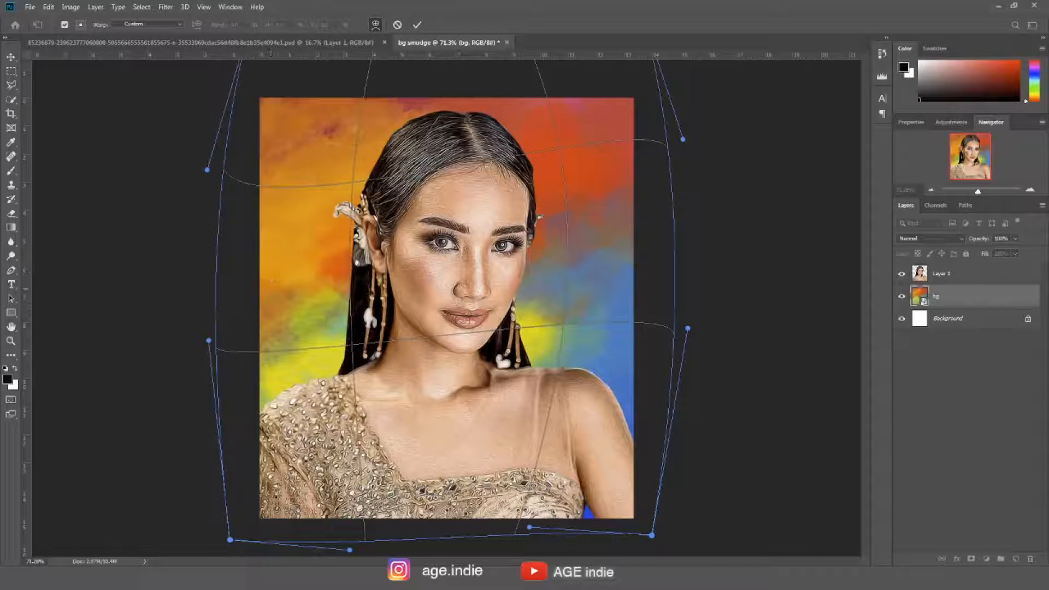
pyautogui.moveTo(586, 245); pyautogui.dragTo(604, 227)
pyautogui.moveTo(523, 229)
pyautogui.mouseDown()
pyautogui.moveTo(522, 197)
pyautogui.moveTo(525, 214)
pyautogui.mouseUp()
pyautogui.moveTo(573, 332)
pyautogui.mouseDown()
pyautogui.moveTo(588, 314)
pyautogui.moveTo(576, 322)
pyautogui.mouseUp()
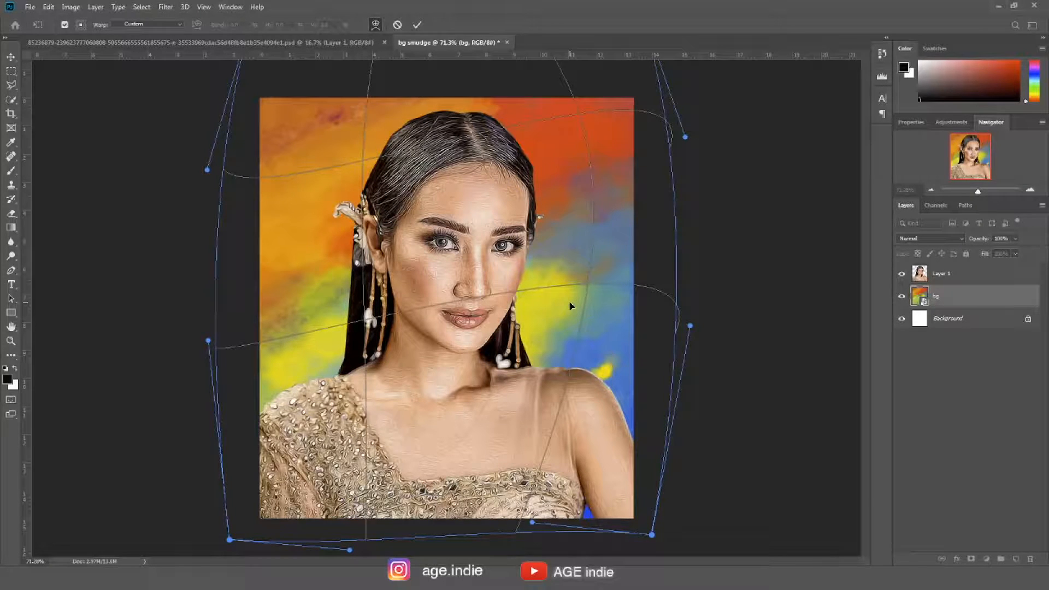
pyautogui.moveTo(555, 157); pyautogui.dragTo(569, 159)
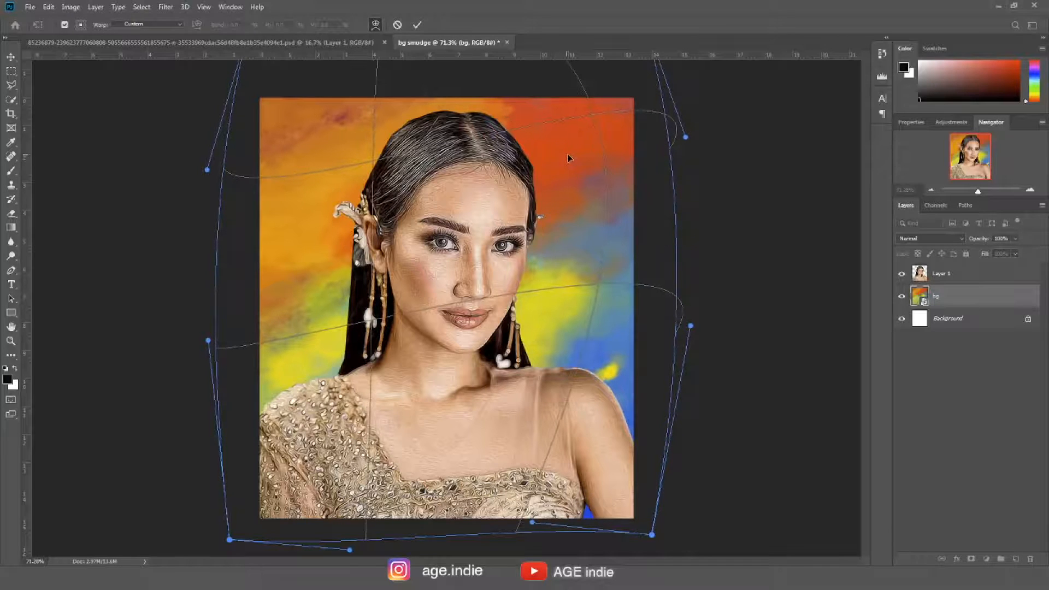
pyautogui.click(416, 27)
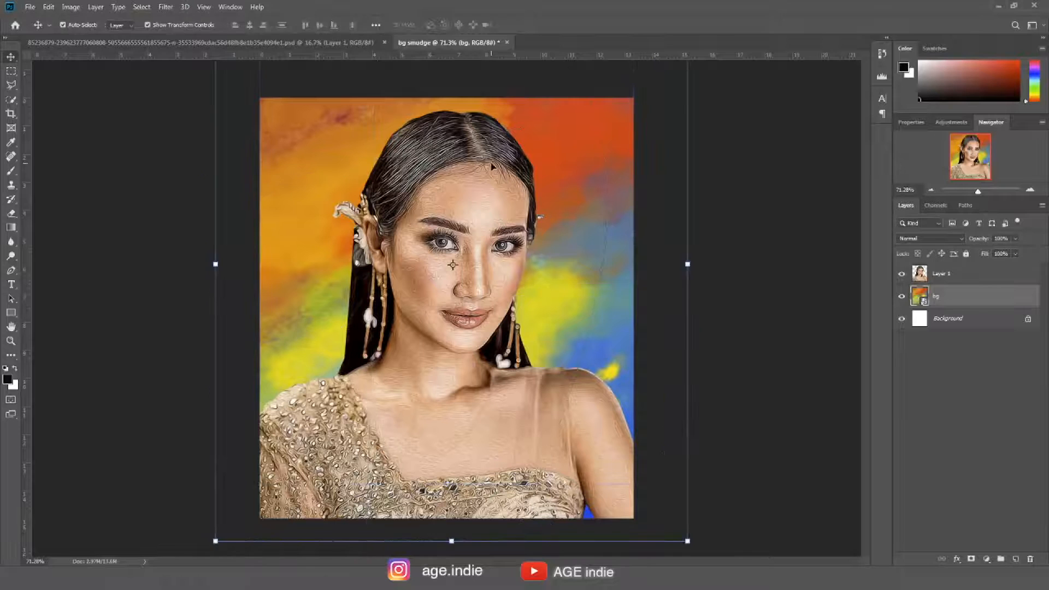
# Copy the canvas-sized selection of bg into a new layer, delete the original bg layer, and select Layer 2
pyautogui.click(11, 71)
pyautogui.moveTo(252, 97); pyautogui.dragTo(634, 518)
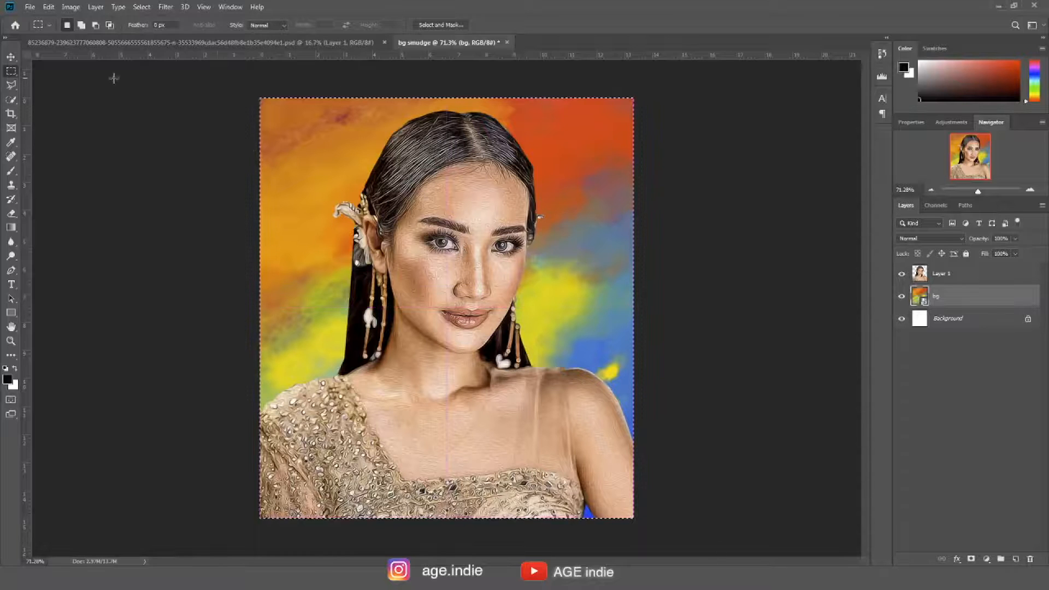
pyautogui.click(96, 6)
pyautogui.moveTo(96, 29)
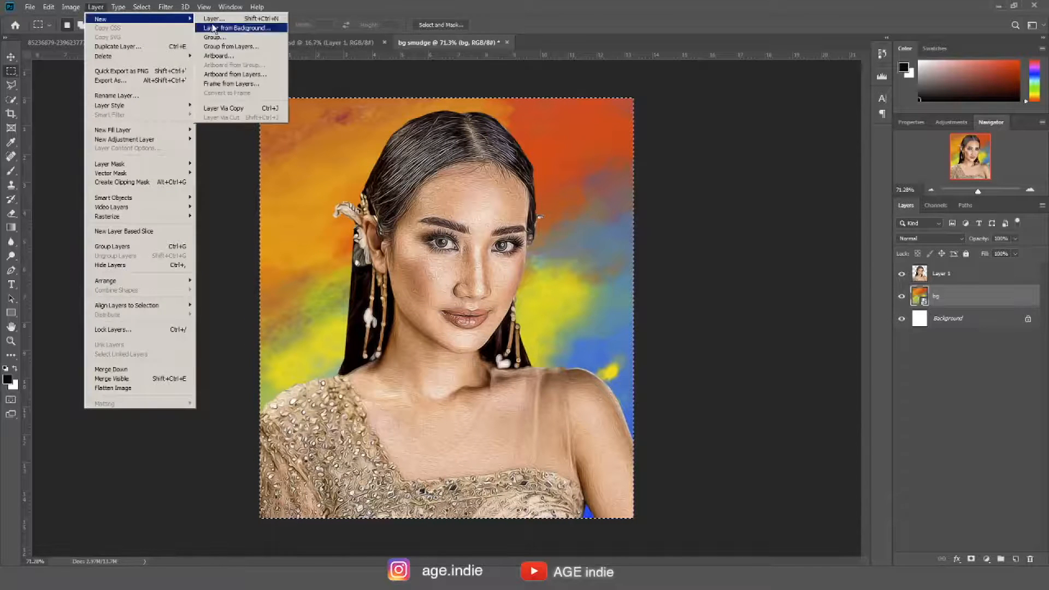
pyautogui.click(253, 109)
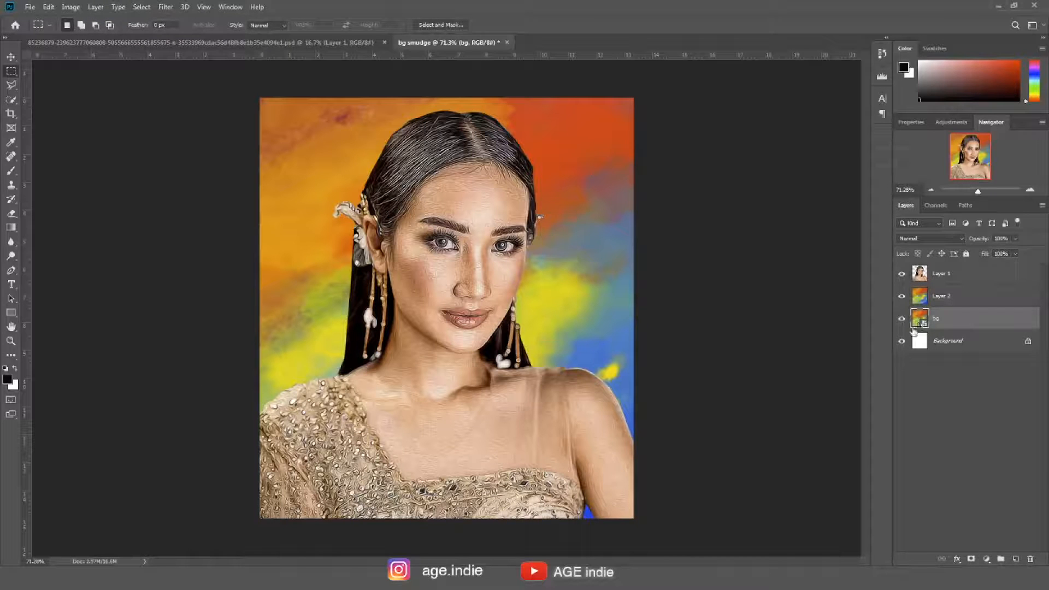
pyautogui.press('Delete')
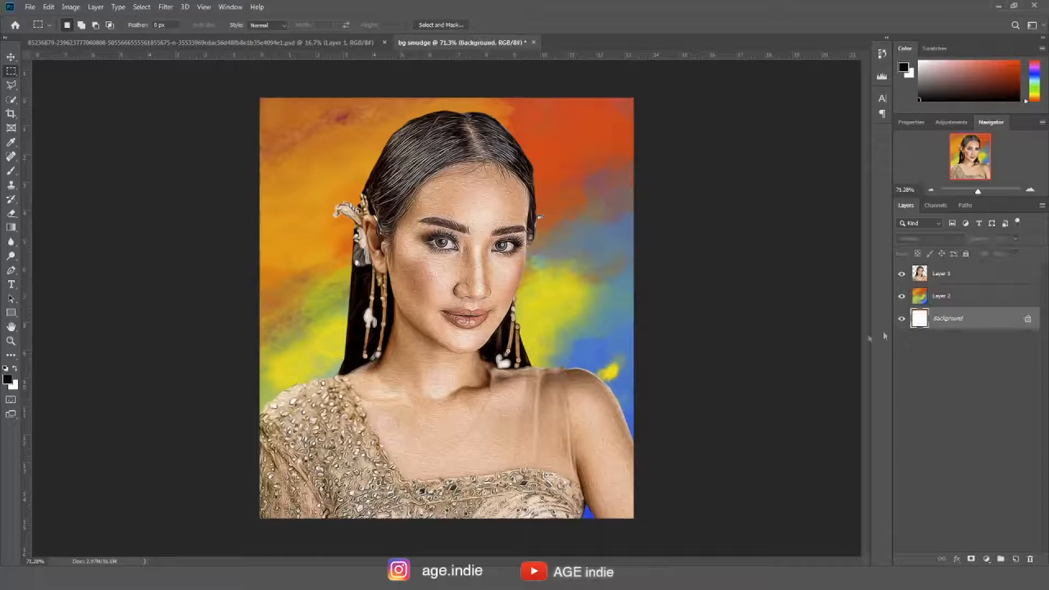
pyautogui.click(919, 296)
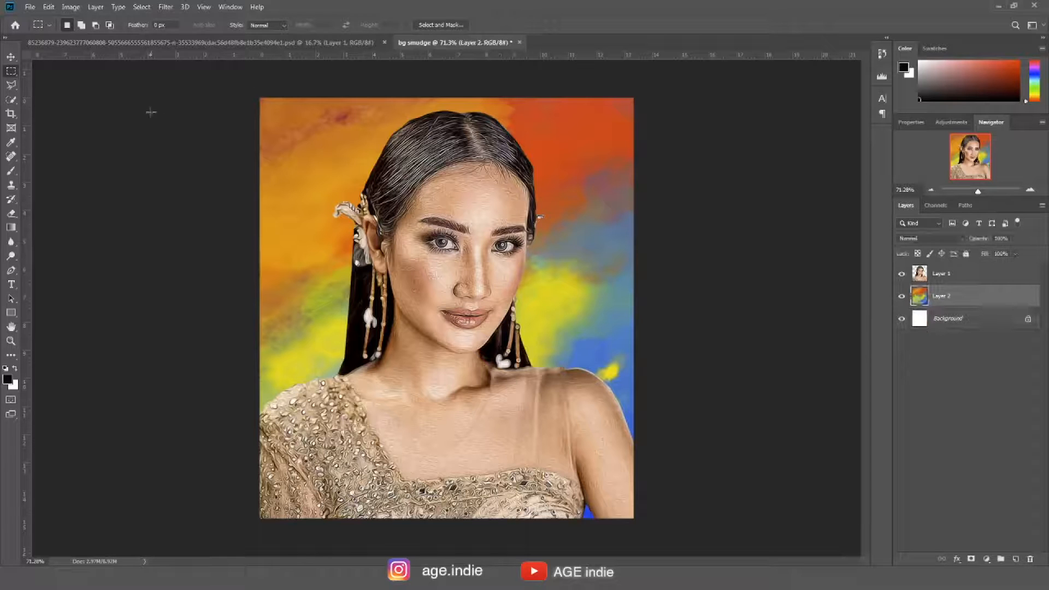
# Add a new empty layer above Layer 2 and set its blend mode to Overlay
pyautogui.click(9, 60)
pyautogui.scroll(-1, 569, 298)
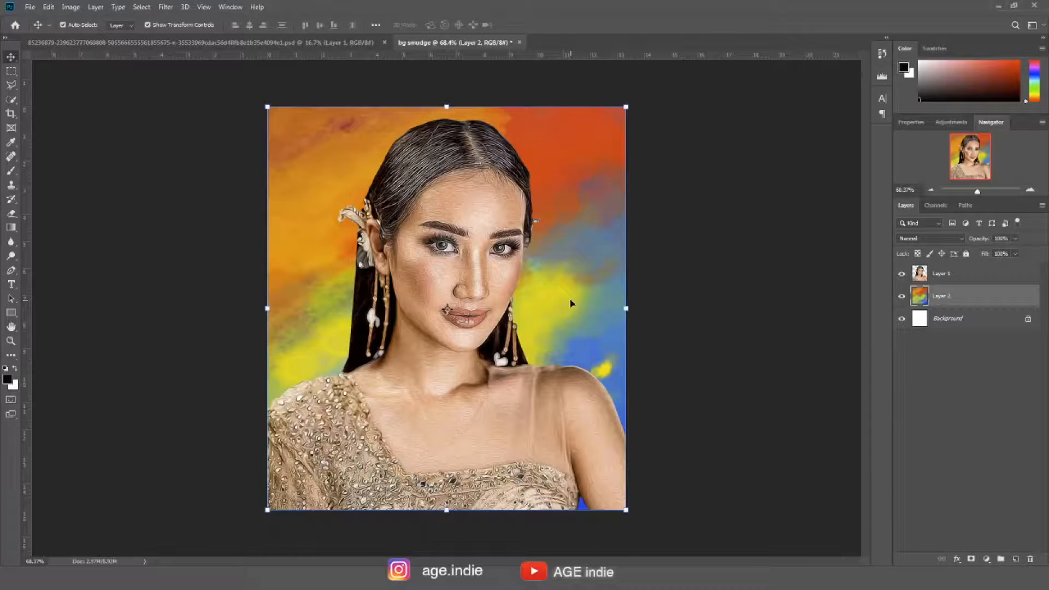
pyautogui.click(738, 214)
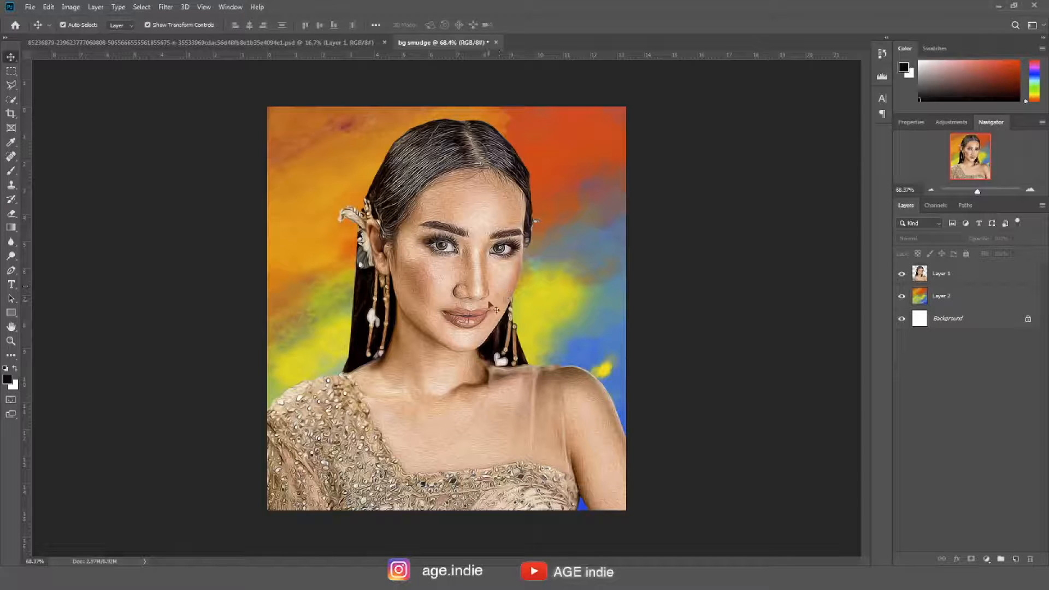
pyautogui.click(922, 304)
pyautogui.hotkey('ctrl', 'shift', 'alt', 'n')
pyautogui.press('b')
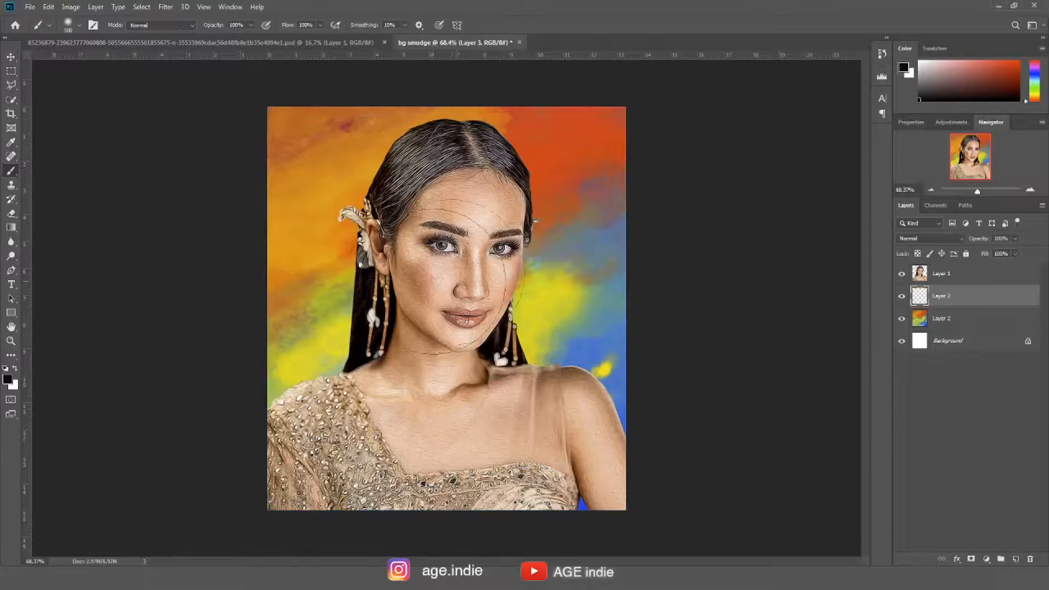
pyautogui.click(931, 242)
pyautogui.click(931, 367)
# Brush white onto the Overlay layer over the background left of the hair, undoing and redoing the stroke
pyautogui.click(16, 369)
pyautogui.moveTo(377, 216); pyautogui.dragTo(364, 382)
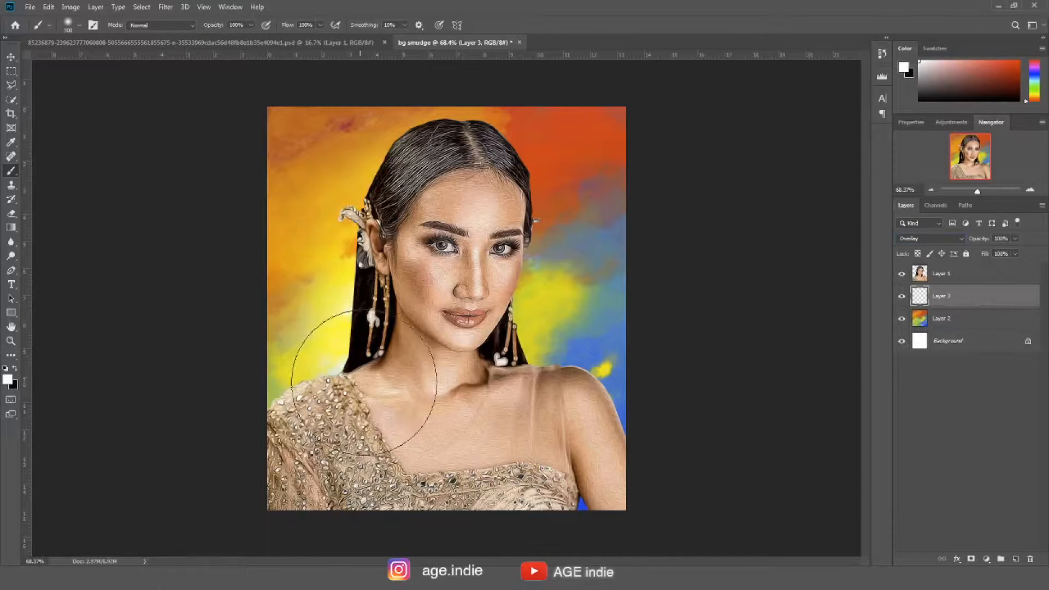
pyautogui.hotkey('ctrl', 'z')
pyautogui.moveTo(360, 229); pyautogui.dragTo(322, 355)
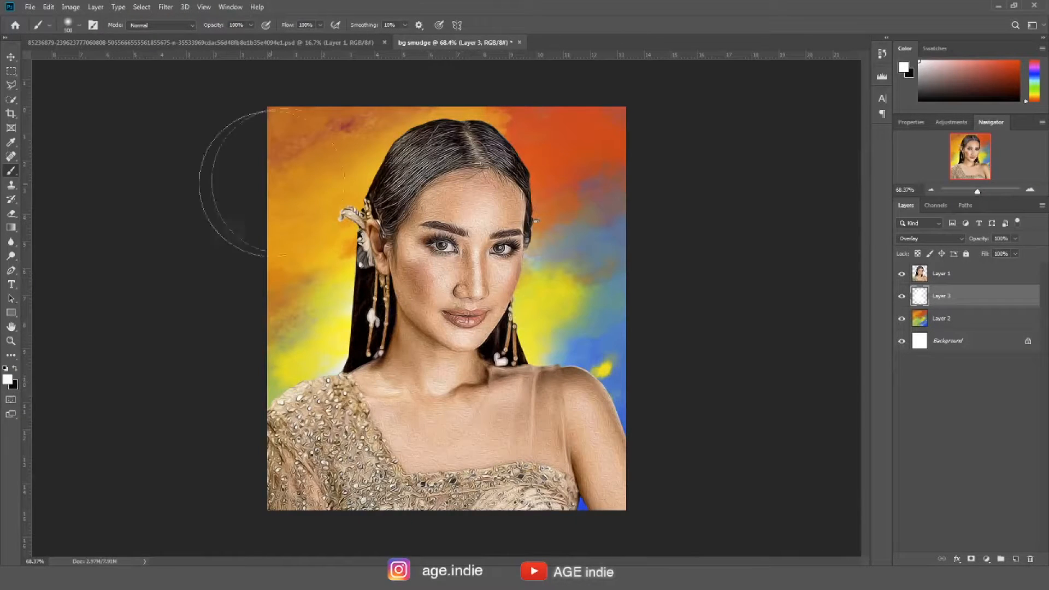
pyautogui.press('v')
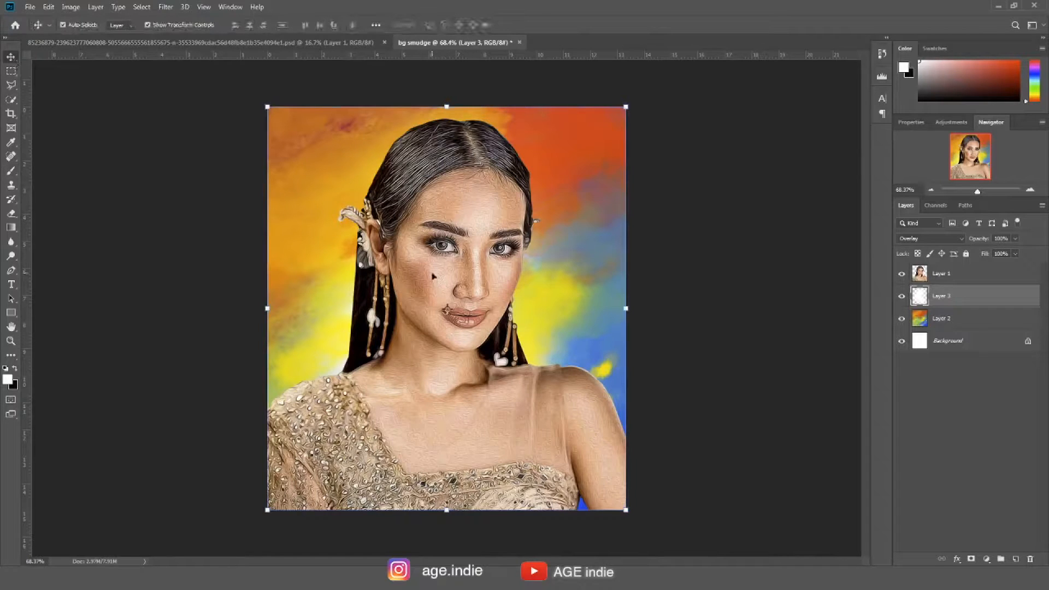